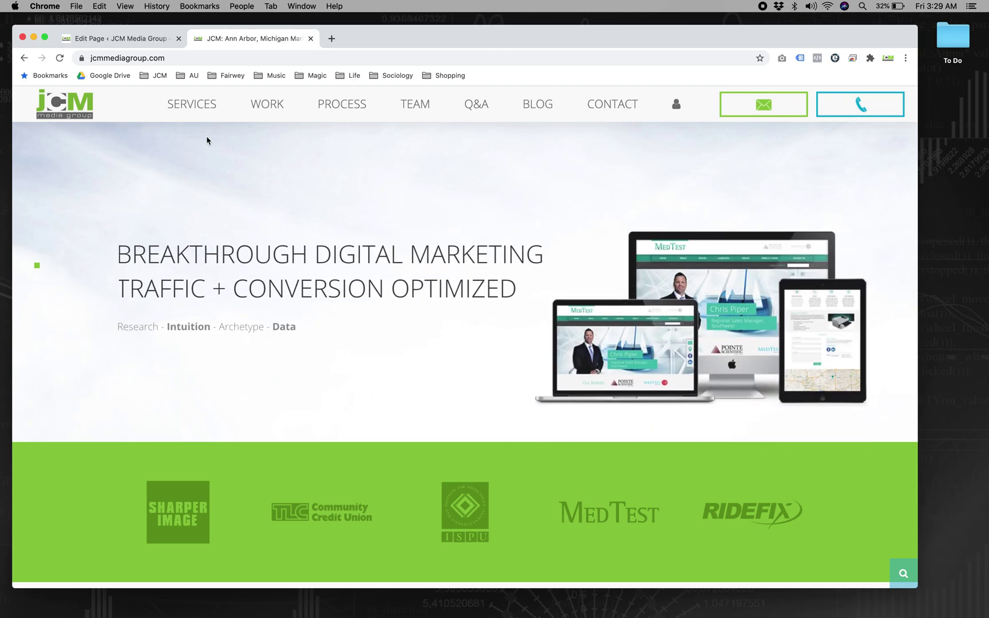
Step: Check the live homepage, then return to the Home page's Edit Page screen
click(160, 46)
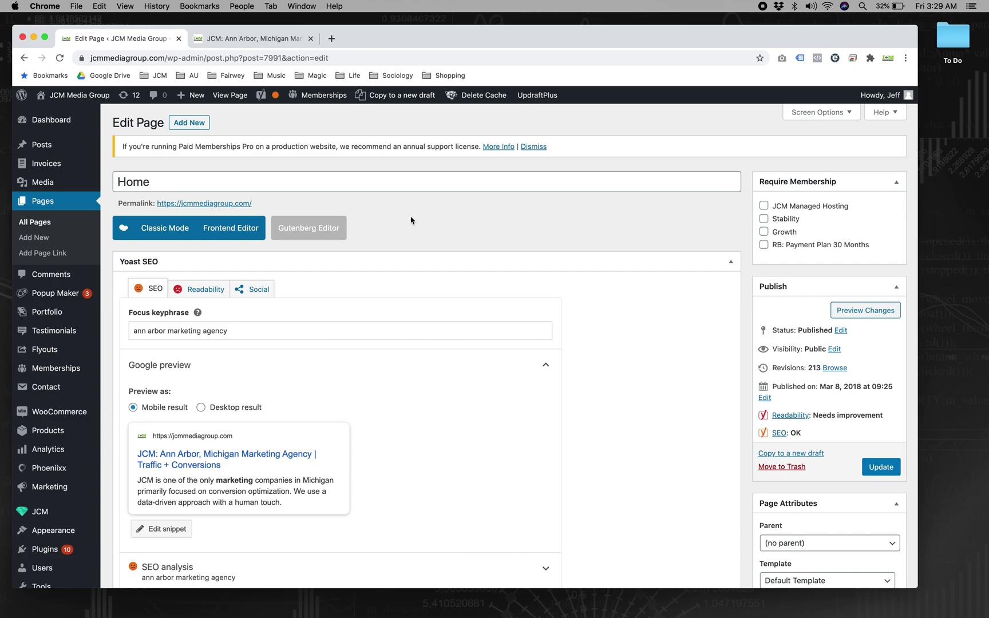
click(269, 39)
scroll(295, 301, down, 15)
scroll(296, 301, down, 2)
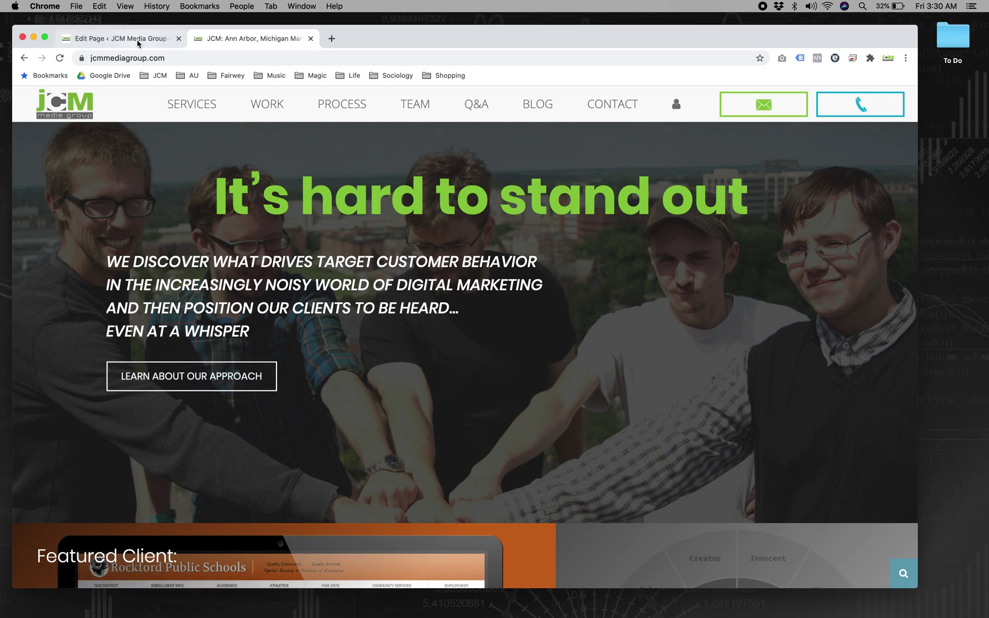
click(118, 39)
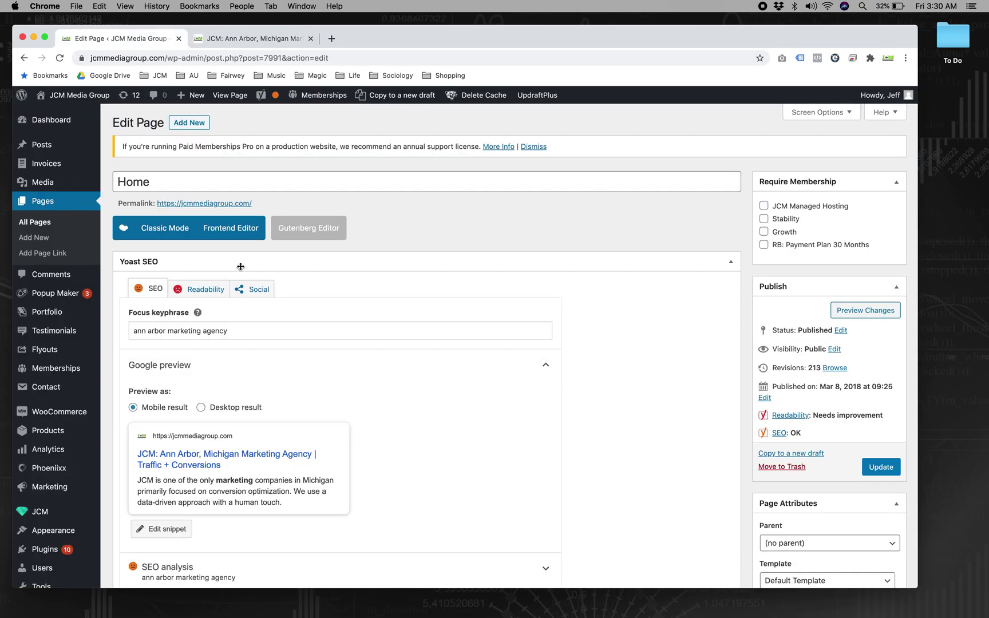
Step: Search the elements for 'button' and add a Button element below the hero text
scroll(446, 271, down, 15)
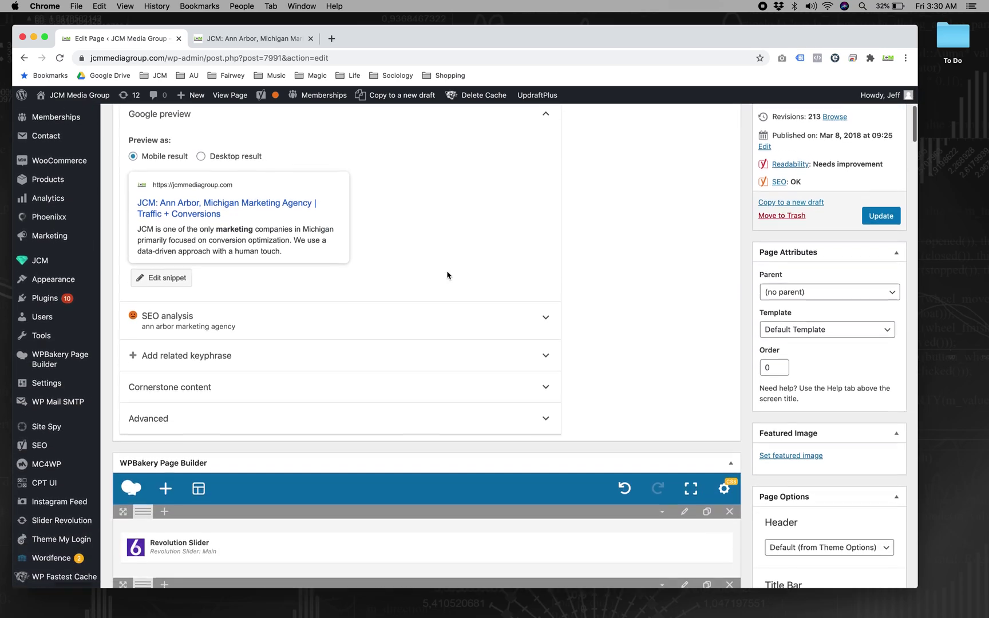
scroll(447, 275, down, 3)
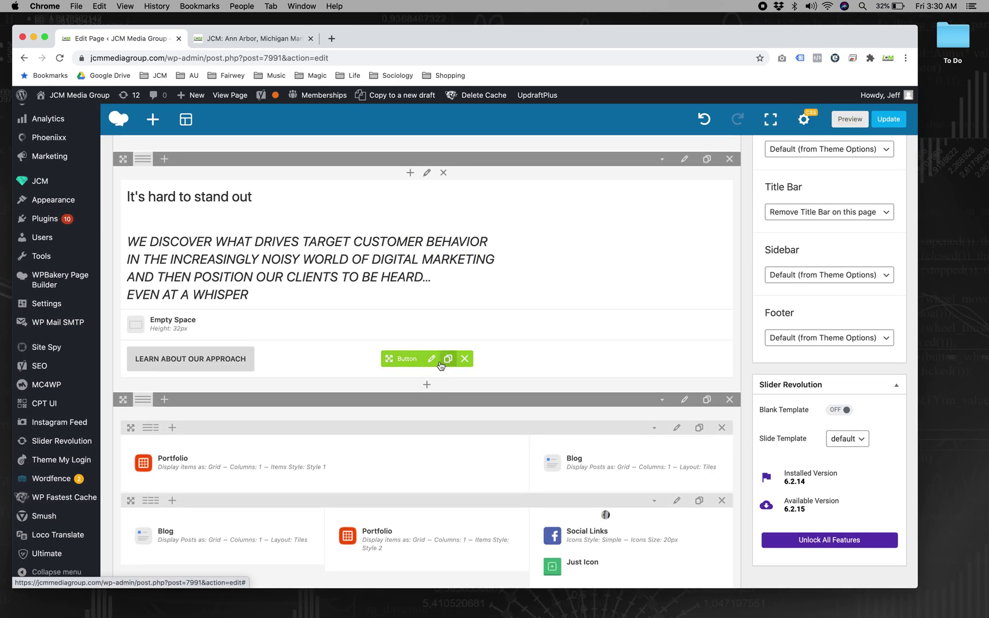
click(427, 385)
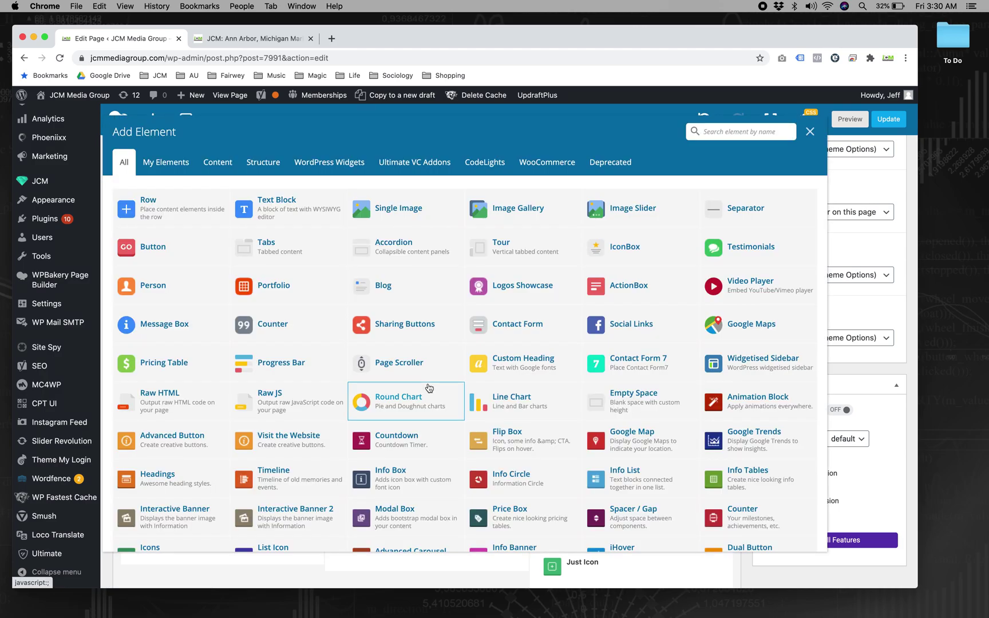
text(button)
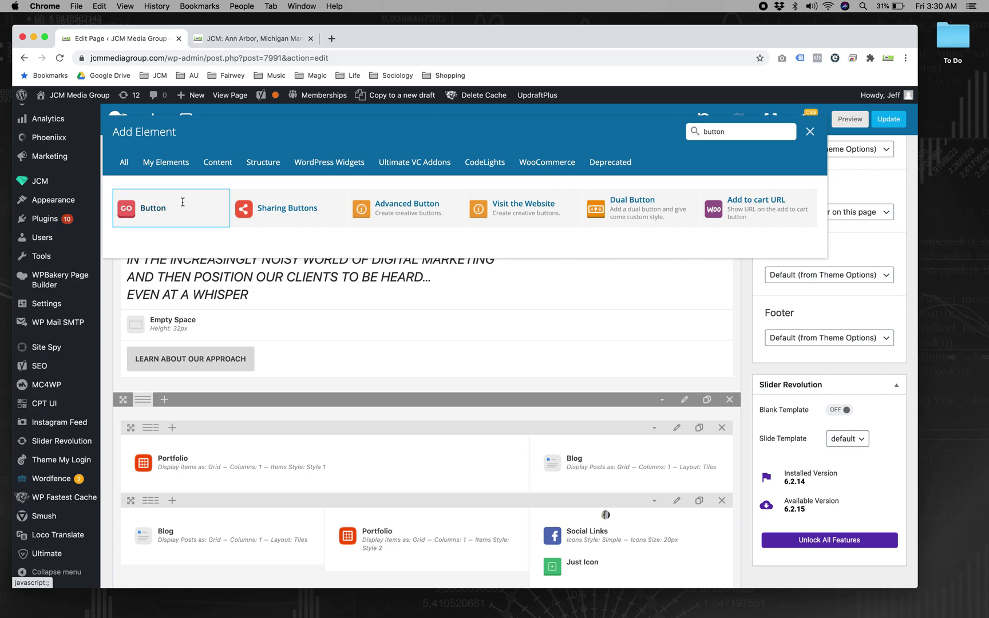
click(182, 202)
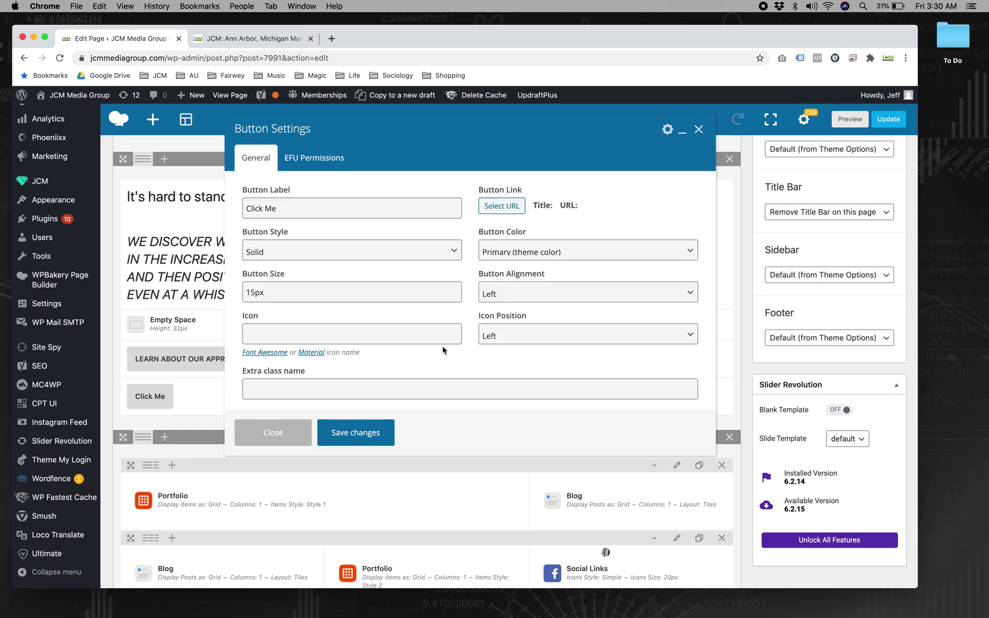
Step: Link the new 'Click Me' button to '#' and save its Button Settings
drag(242, 371, 397, 376)
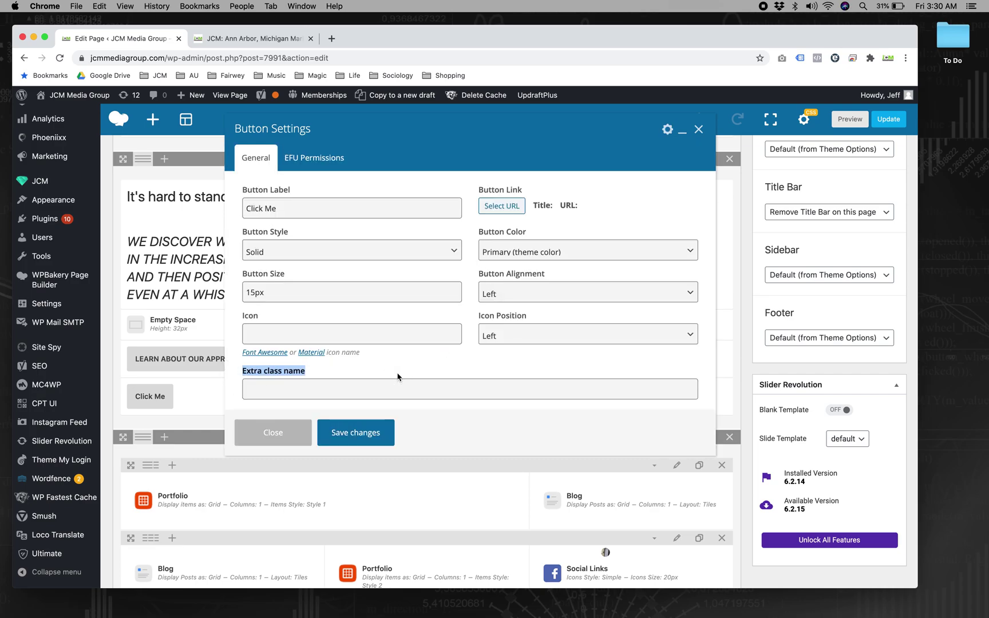
click(365, 375)
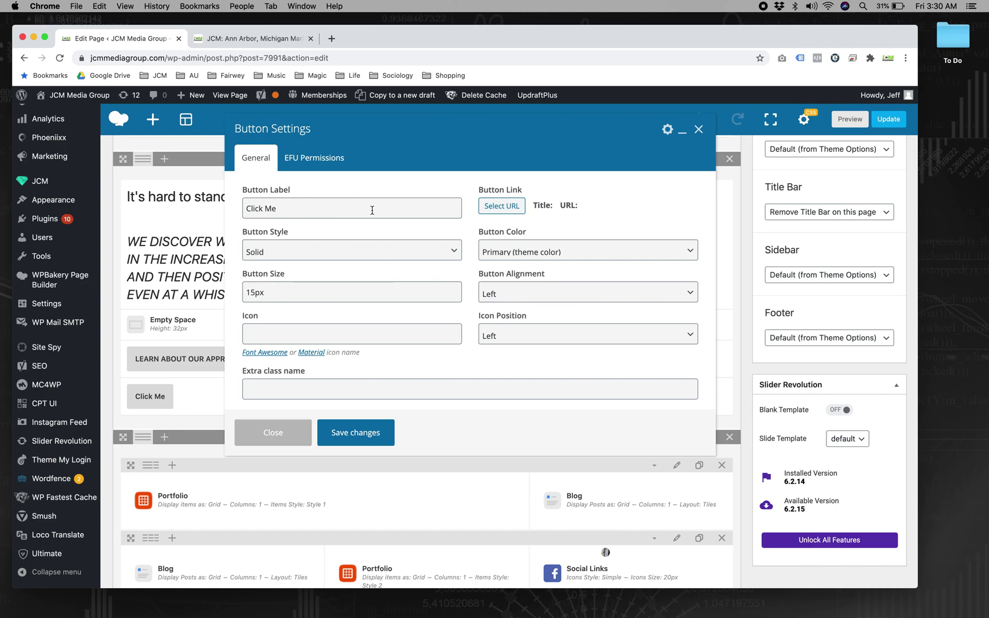
click(519, 212)
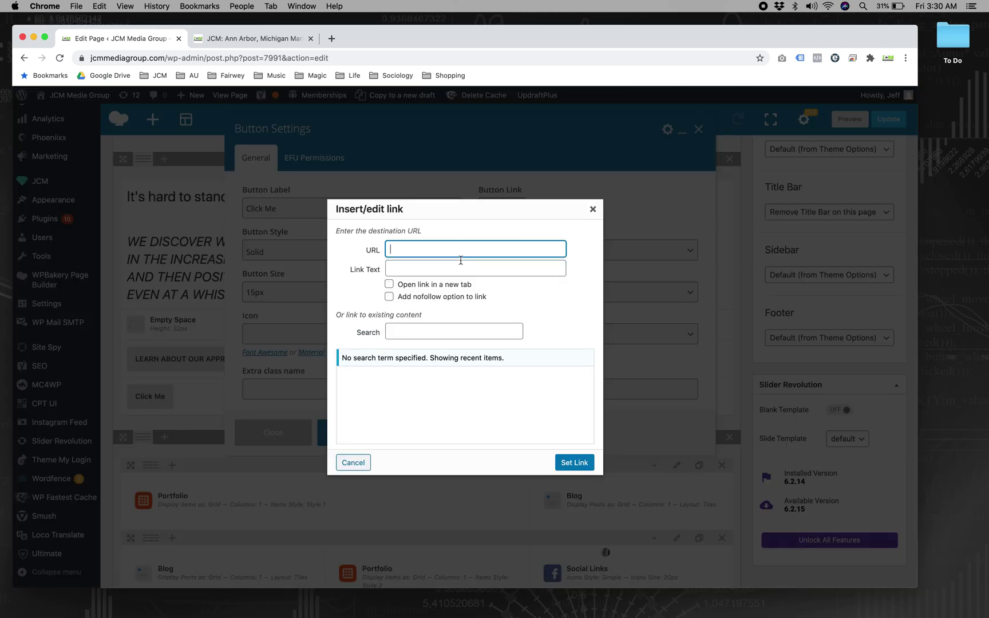
text(#)
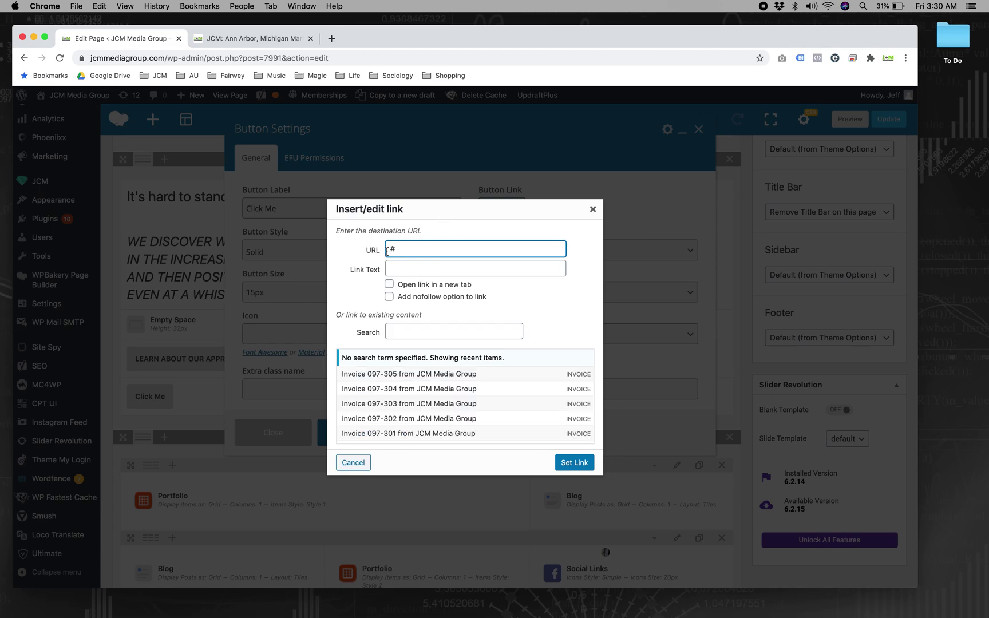
click(573, 463)
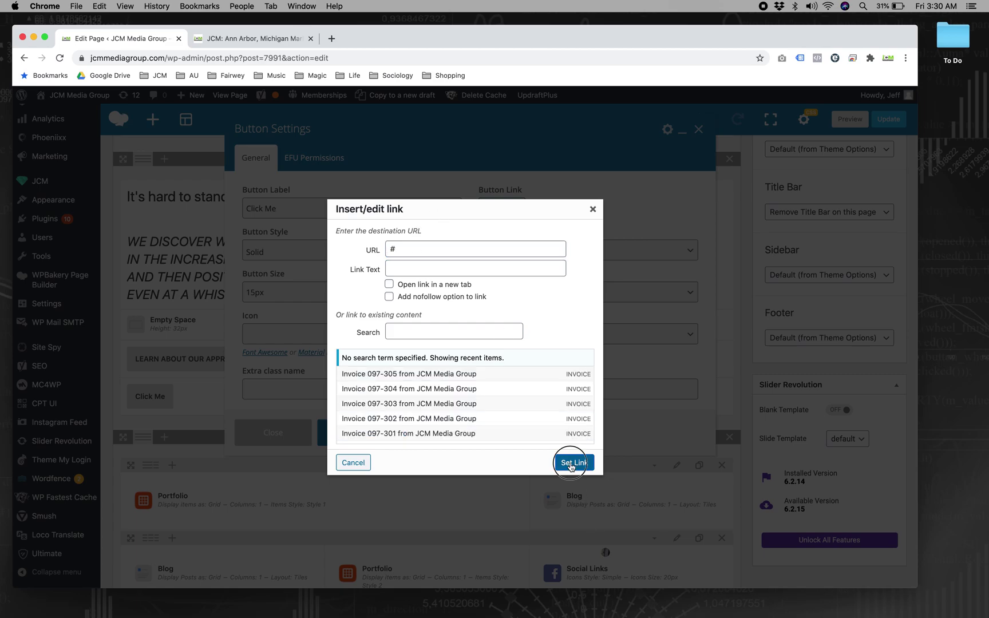
scroll(369, 266, up, 10)
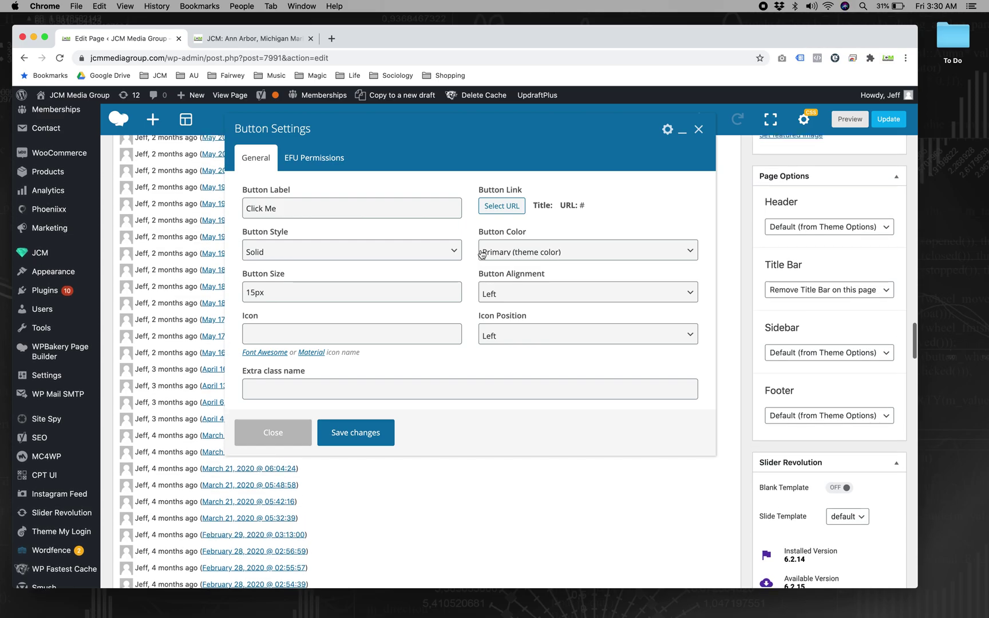
scroll(367, 278, up, 10)
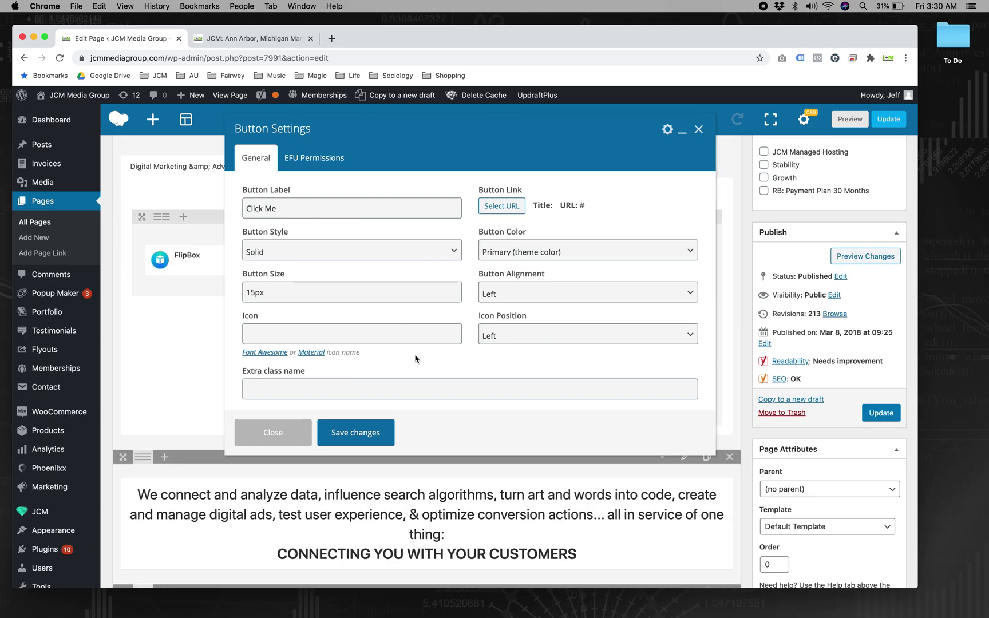
click(392, 447)
scroll(330, 353, down, 5)
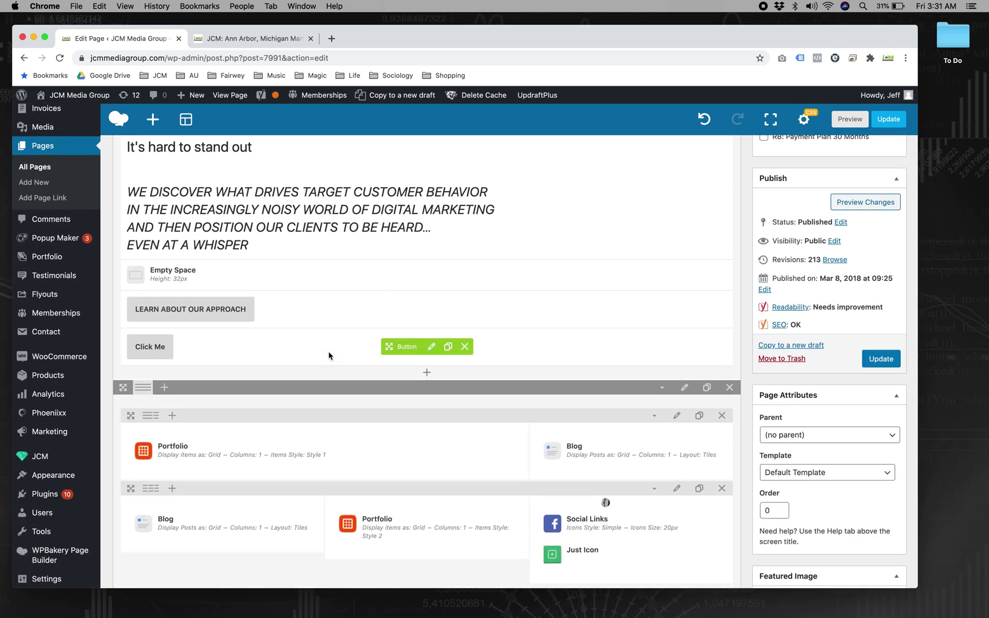
Step: Open Popup Maker's All Popups list in a new tab and start a new popup
mouse_move(75, 285)
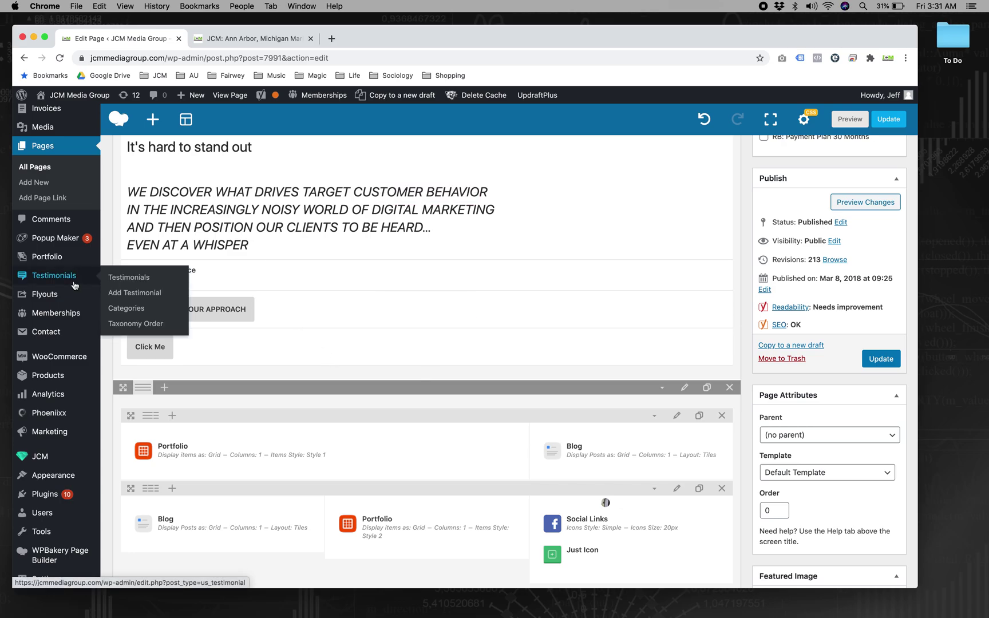
mouse_move(70, 251)
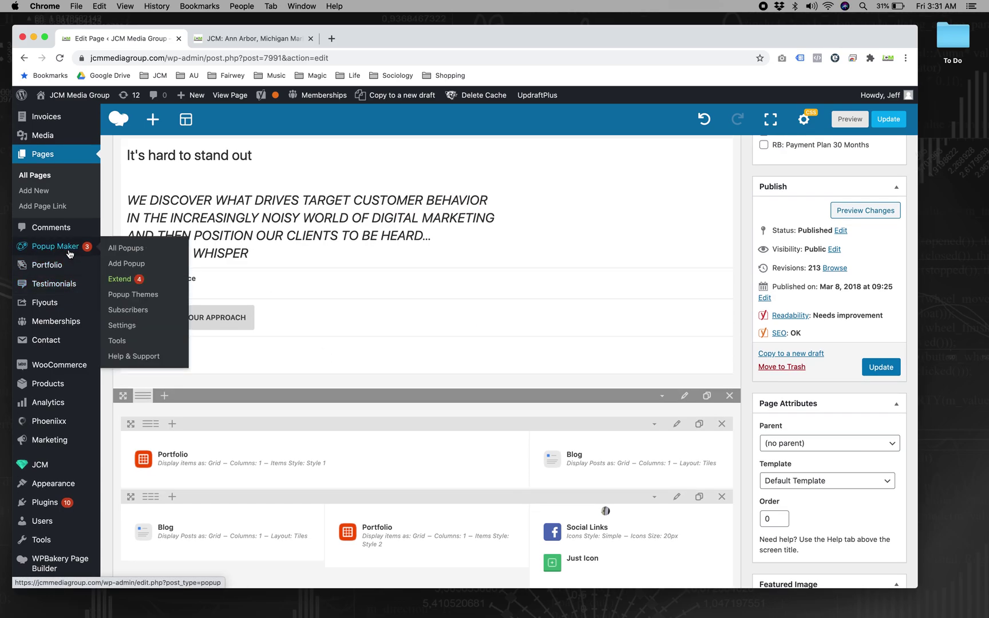
right_click(132, 250)
click(152, 255)
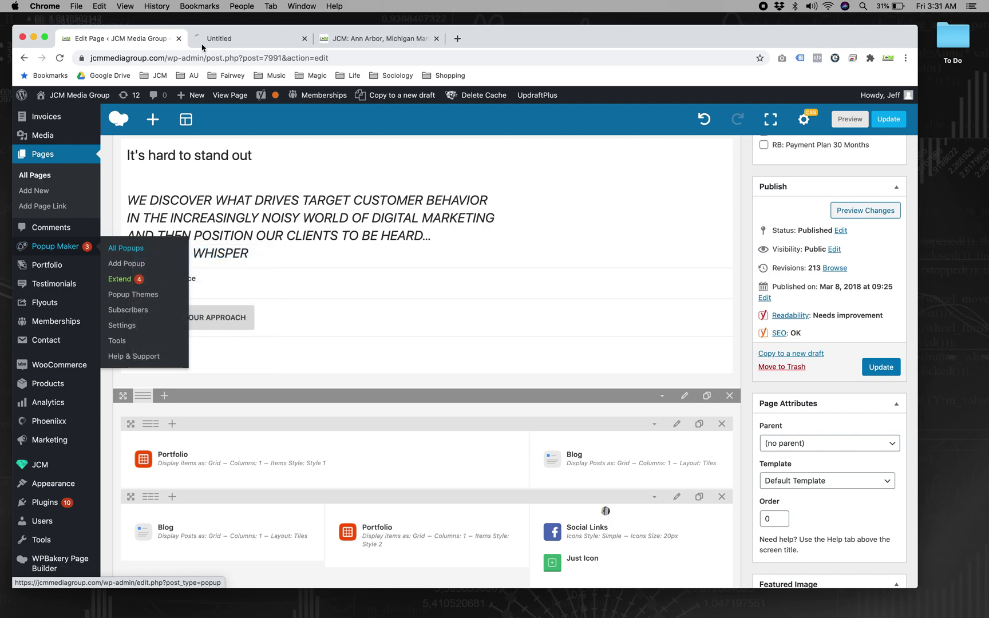
mouse_move(47, 250)
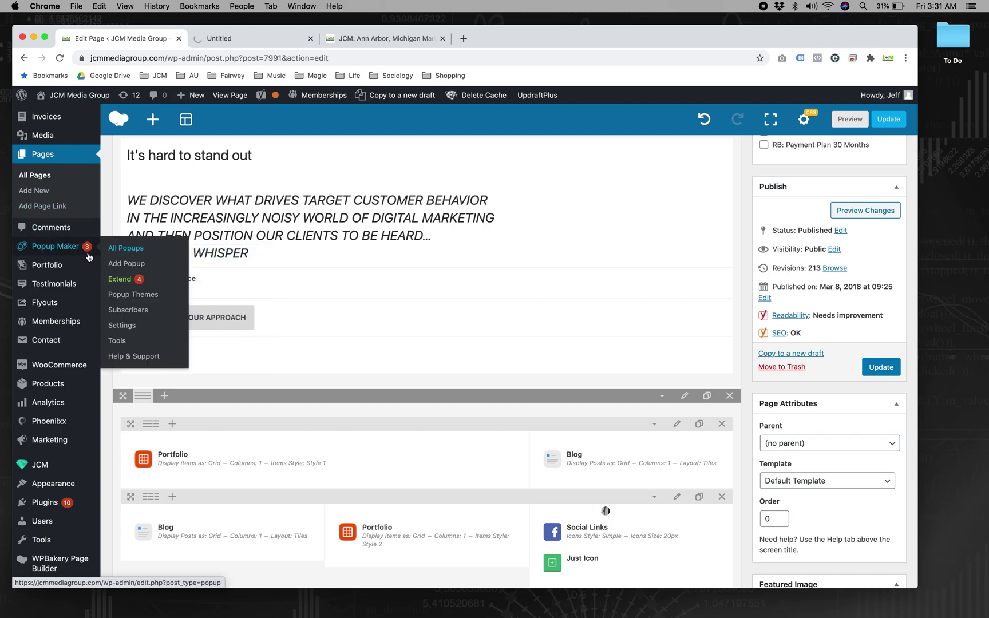
click(260, 40)
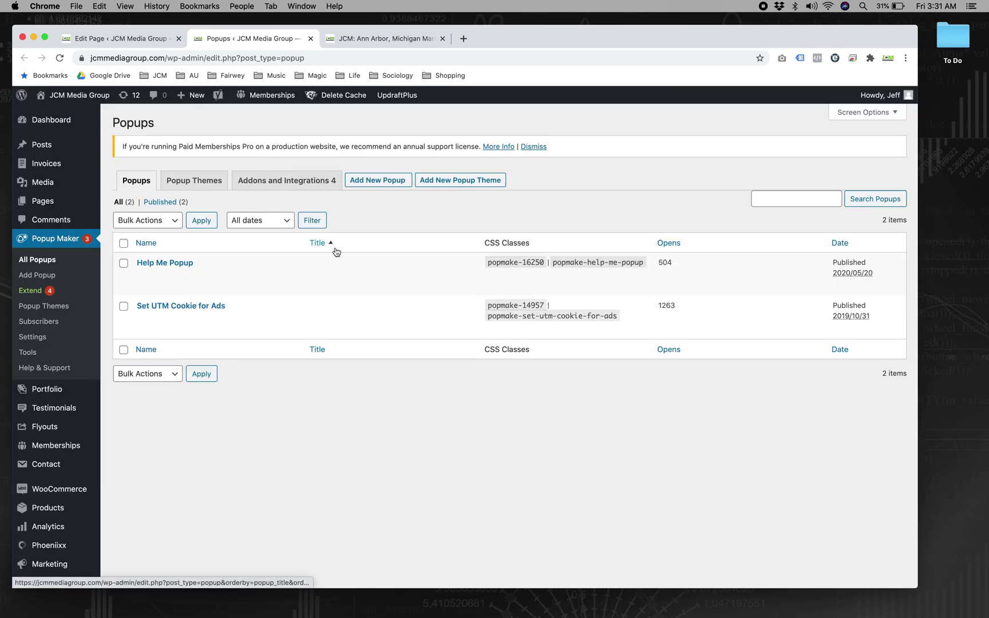
click(378, 183)
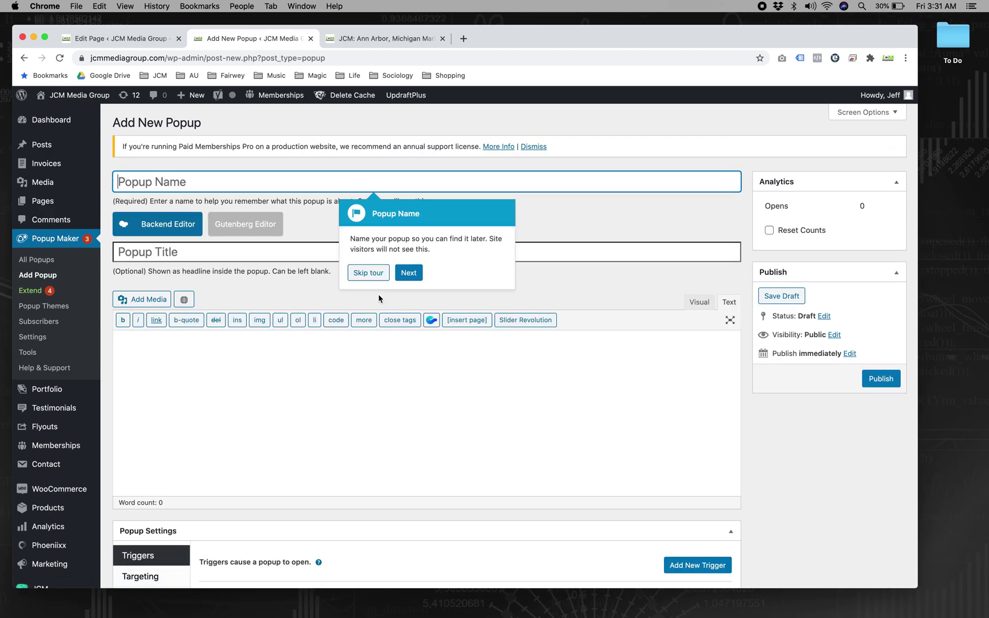
Step: Name the popup 'Test' and switch its content editor to visual mode
text(Test)
click(385, 273)
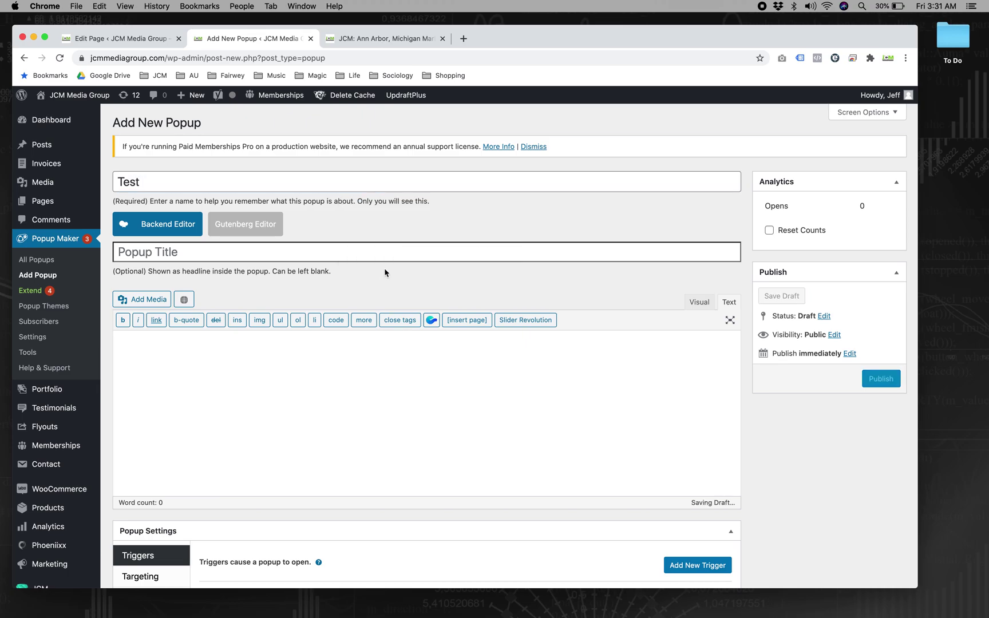
click(693, 303)
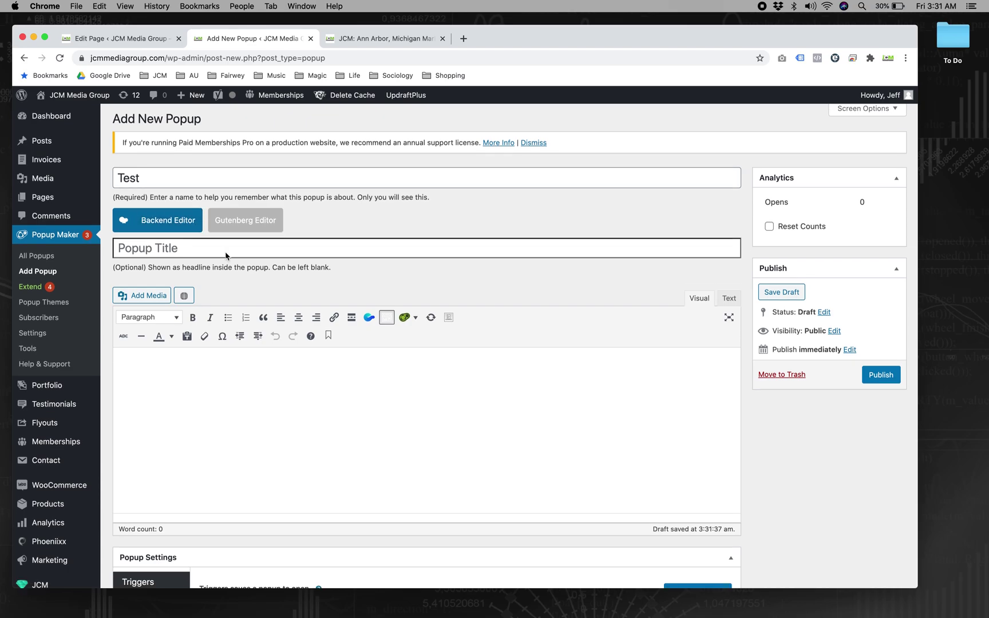
Step: Bring up the link options for the Contact Forms list in the admin menu
scroll(225, 251, down, 1)
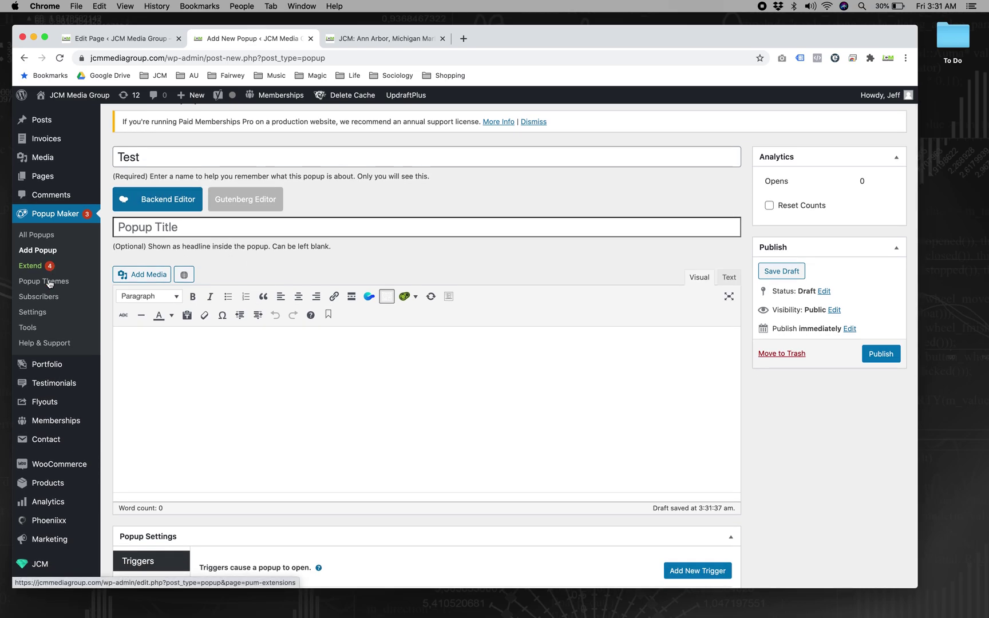
mouse_move(33, 360)
scroll(33, 361, up, 1)
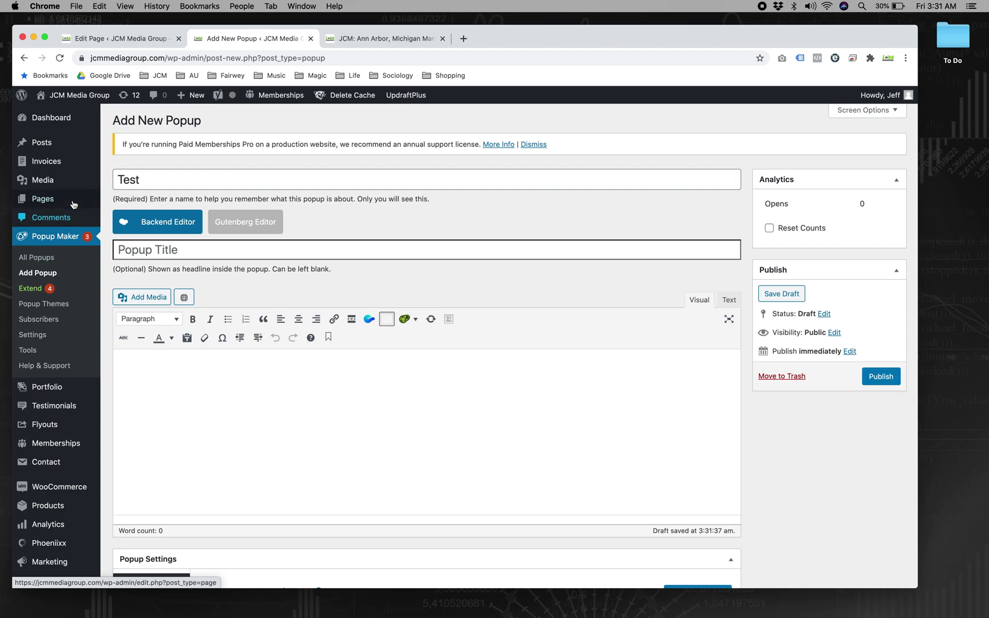
mouse_move(66, 412)
mouse_move(65, 457)
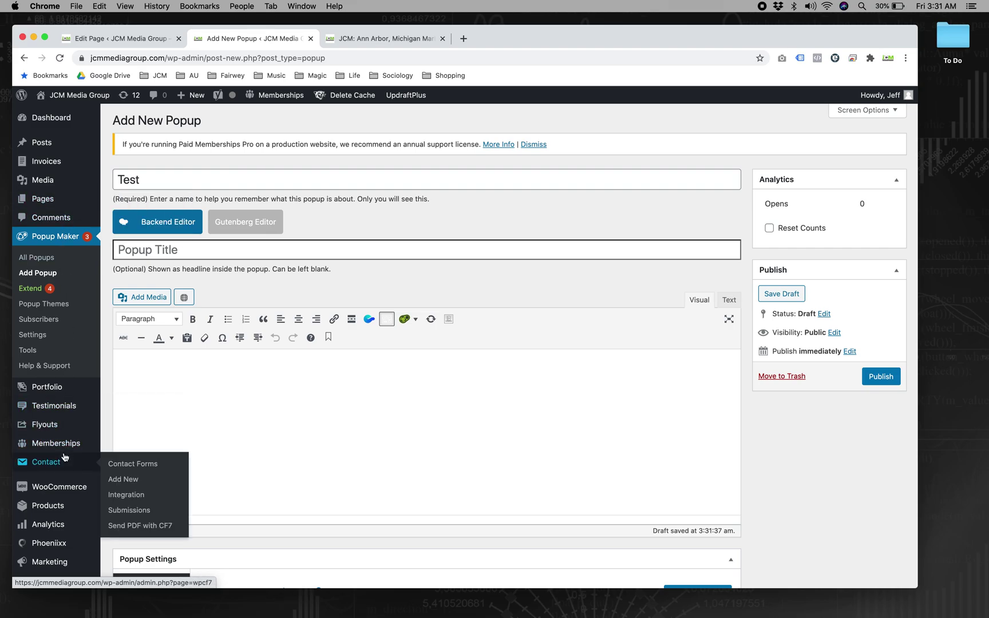
right_click(154, 468)
Step: Copy the Contact Us Page form shortcode and paste it into the Test popup's content
click(189, 404)
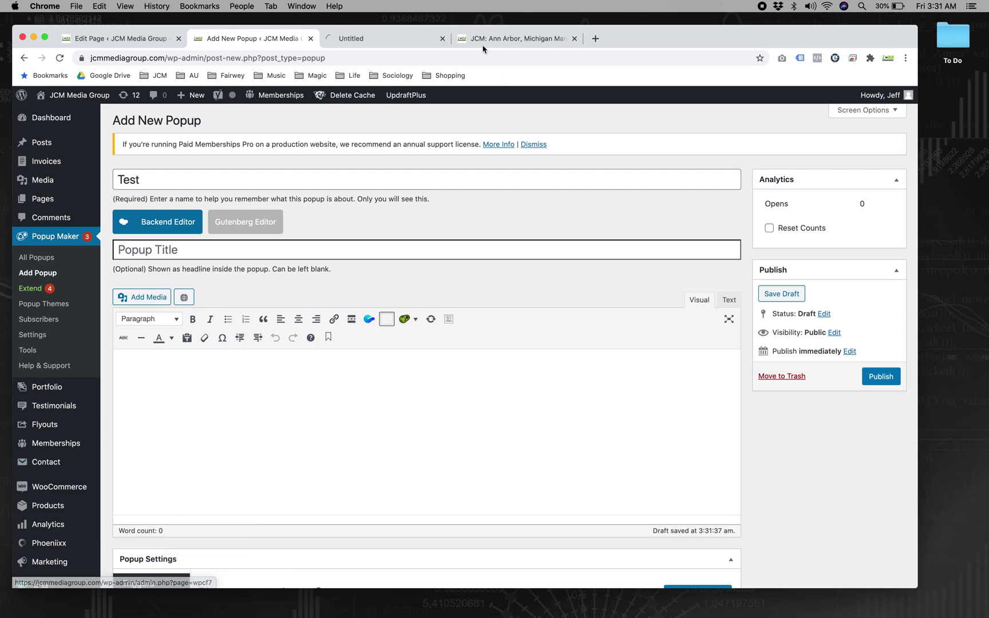
click(407, 39)
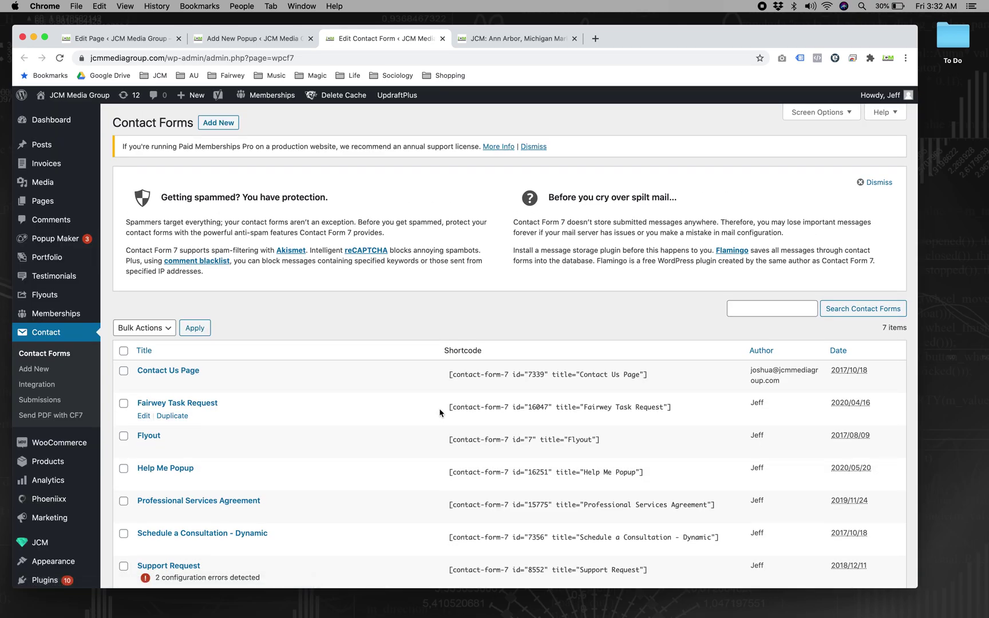
click(548, 368)
key(super+c)
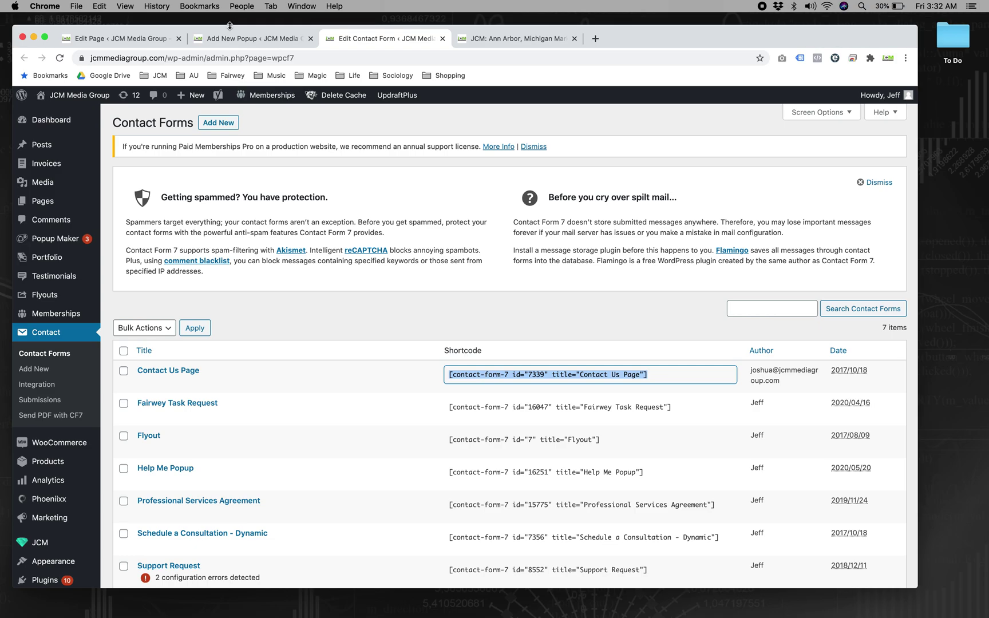
click(238, 41)
click(312, 364)
key(super+v)
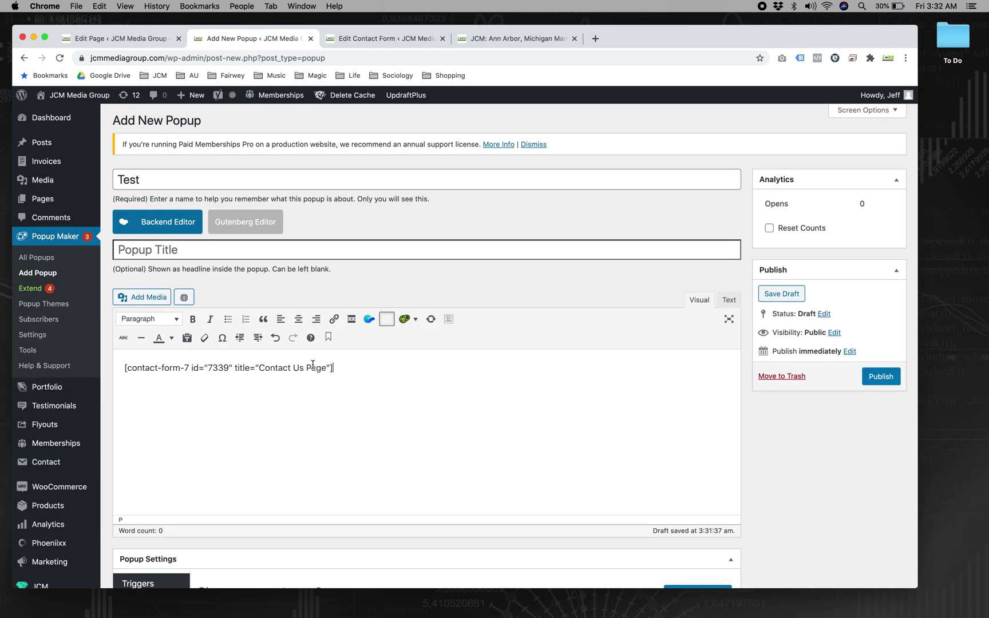
Step: Scroll down to the popup's Triggers settings and start adding a new trigger
scroll(486, 460, down, 3)
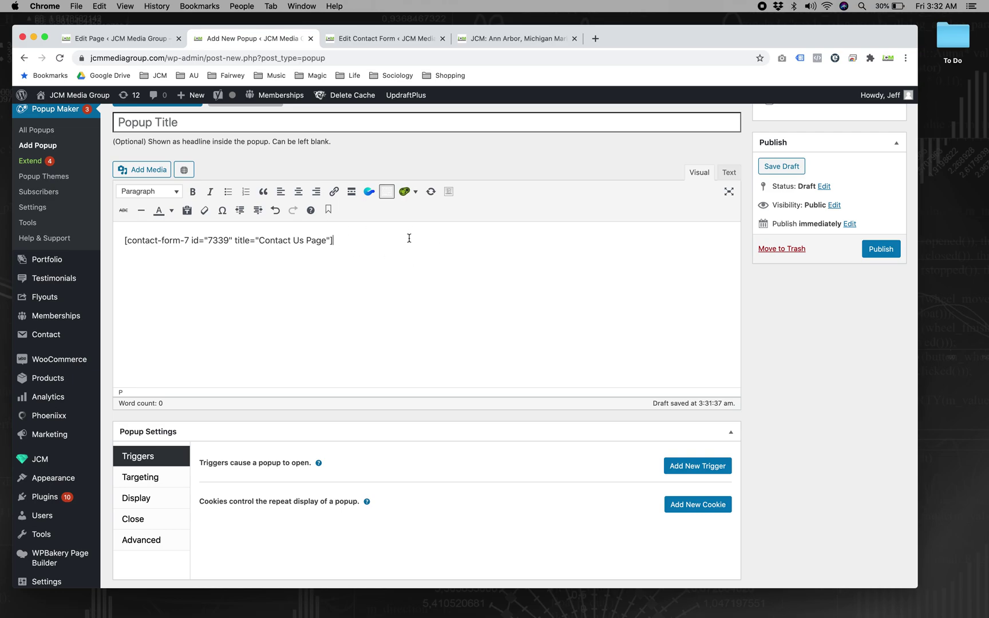
scroll(409, 238, up, 2)
scroll(408, 238, down, 1)
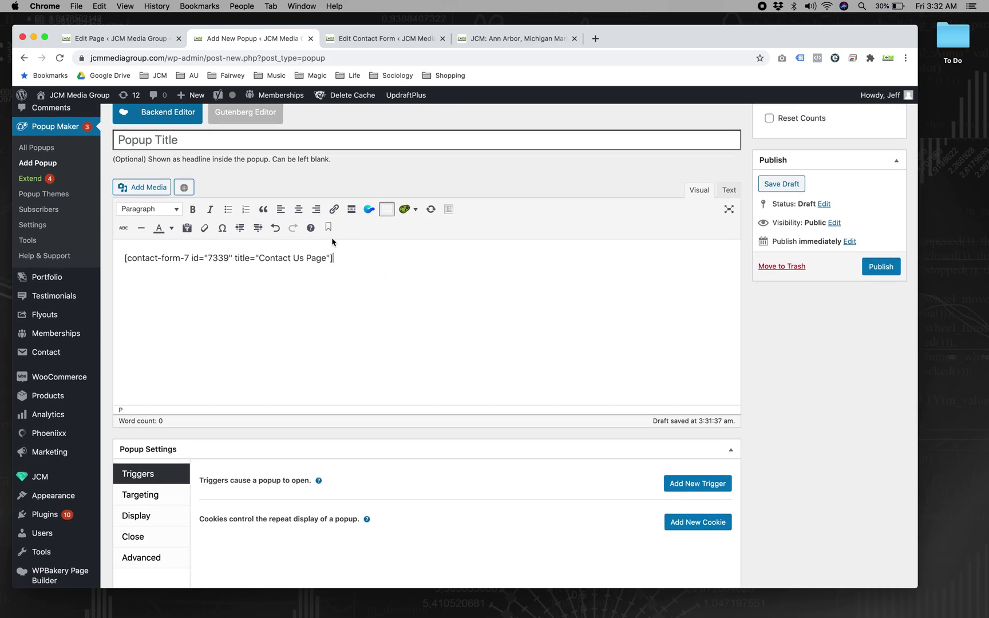
scroll(396, 280, down, 5)
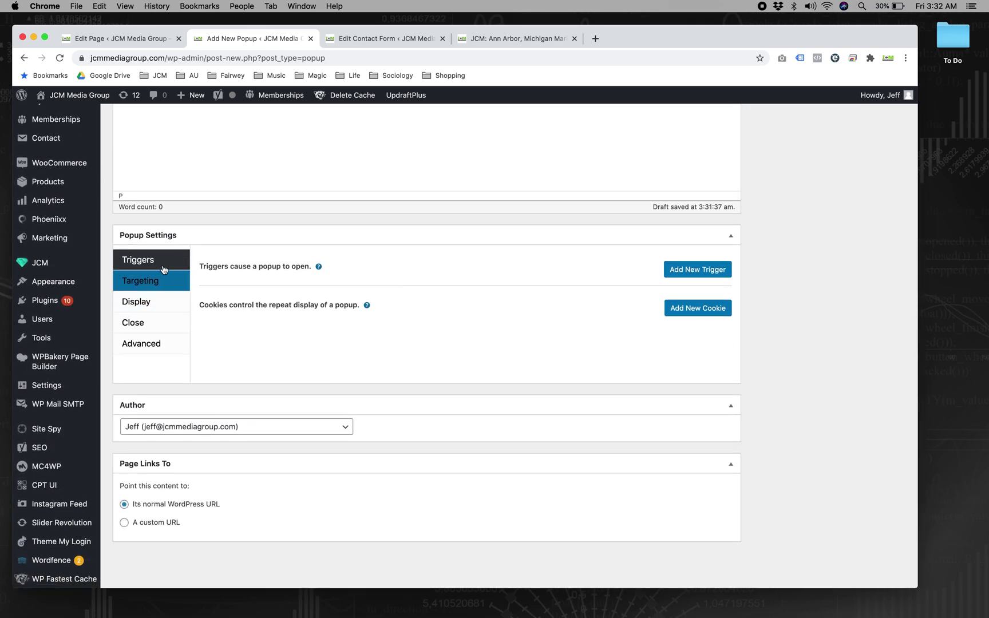
click(704, 269)
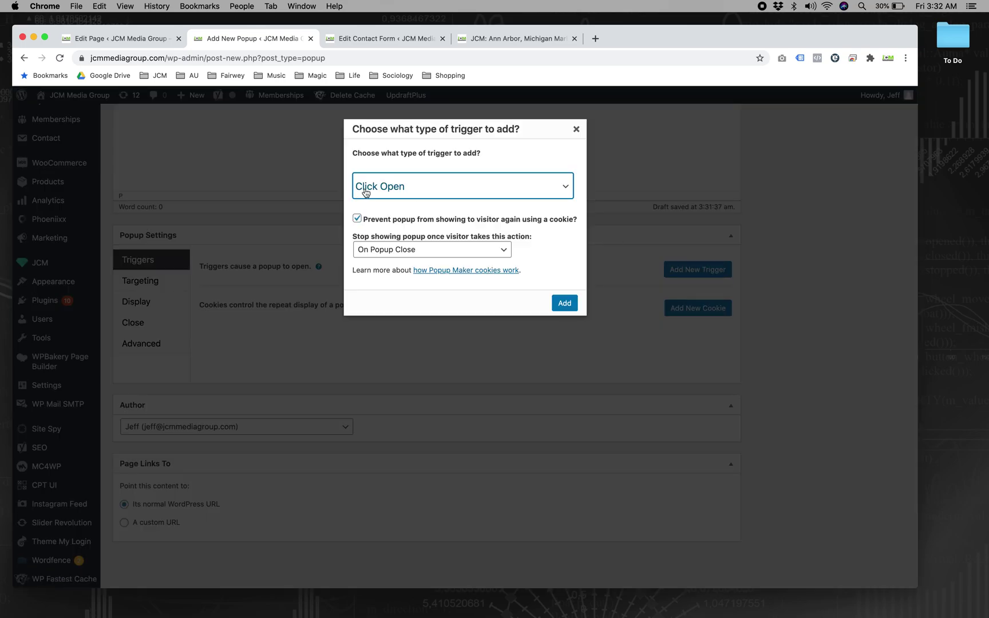
Step: Add a Click Open trigger with its cookie option turned off
click(357, 219)
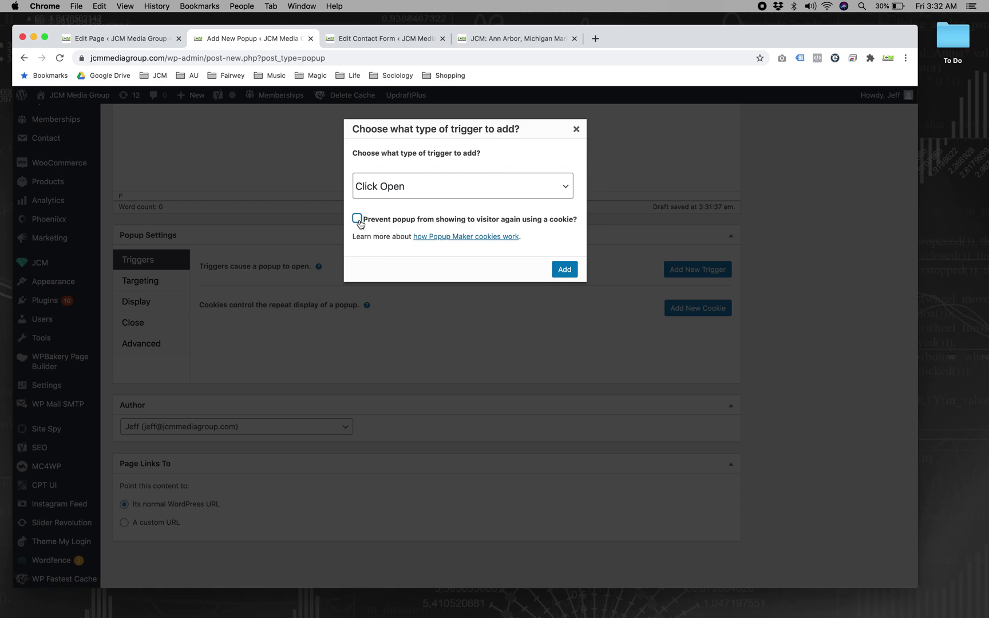
click(357, 219)
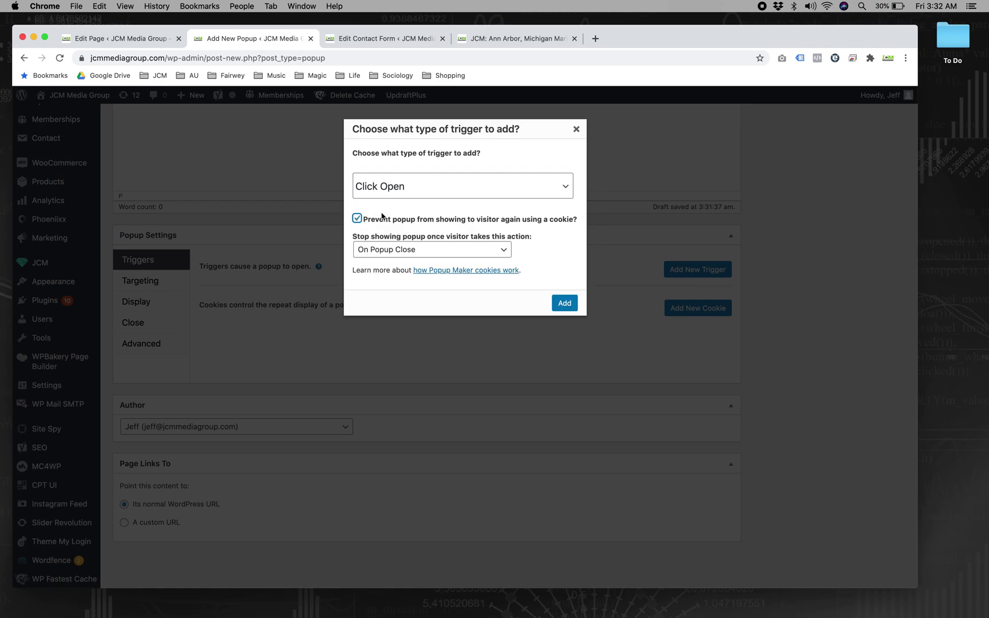
click(358, 220)
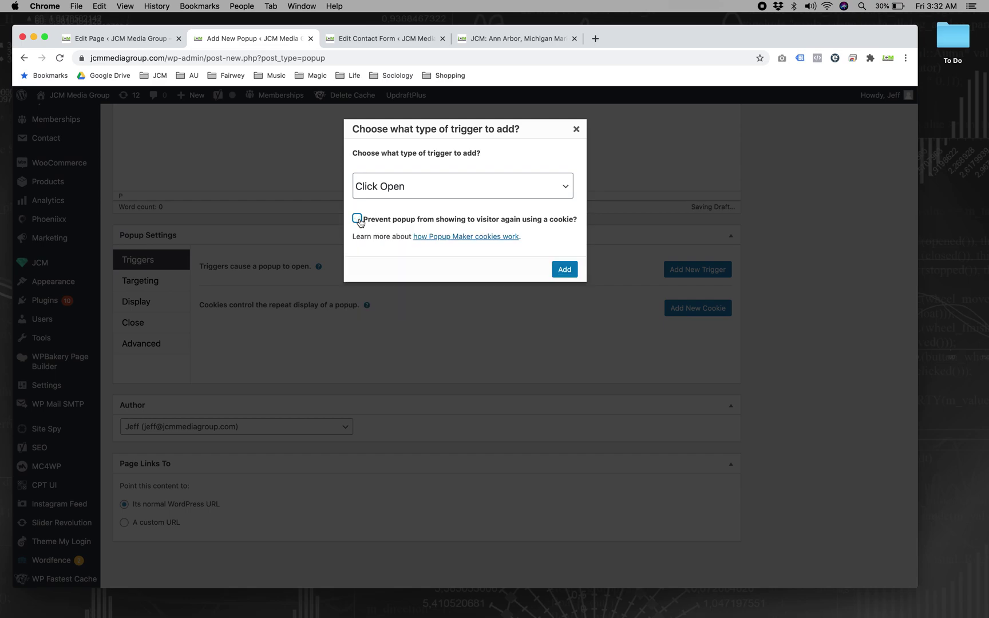
click(565, 270)
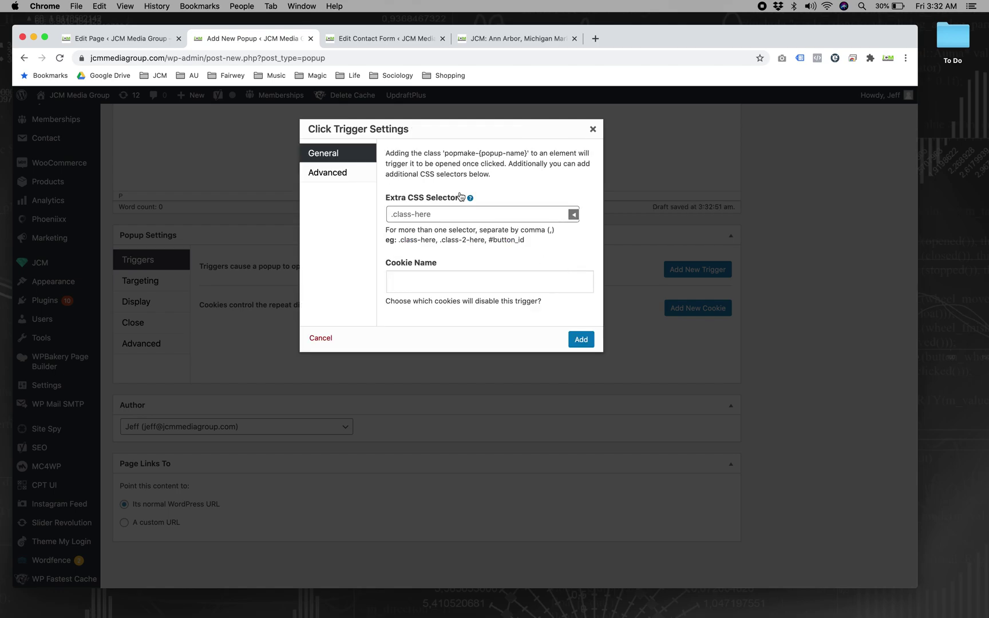
Step: Enter .test-popup as the trigger's extra CSS selector and save the trigger
click(411, 216)
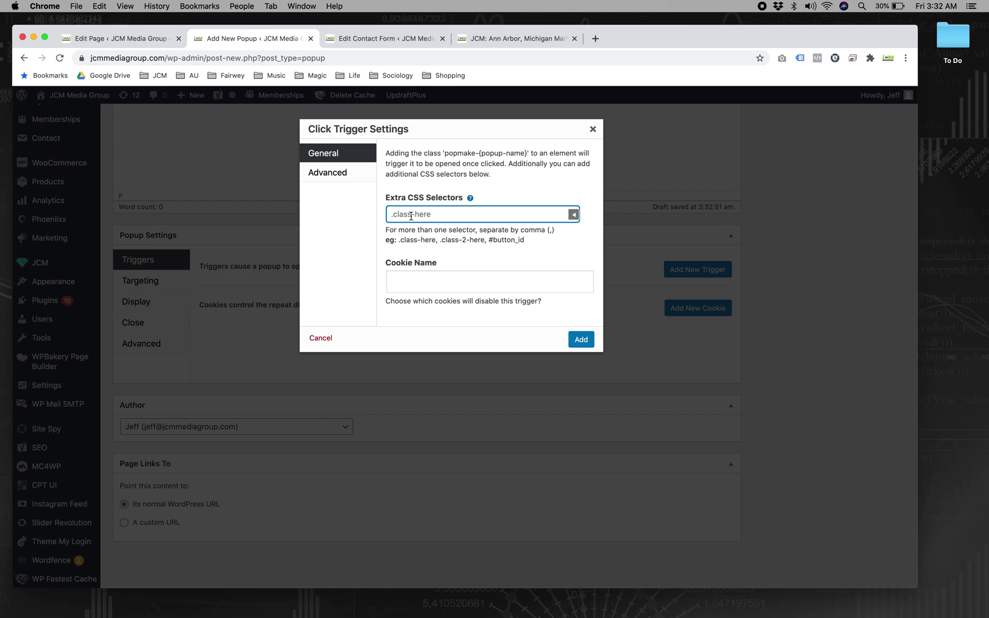
text(.)
text(opu)
key(BackSpace)
text(#.)
drag(393, 214, 530, 227)
click(581, 339)
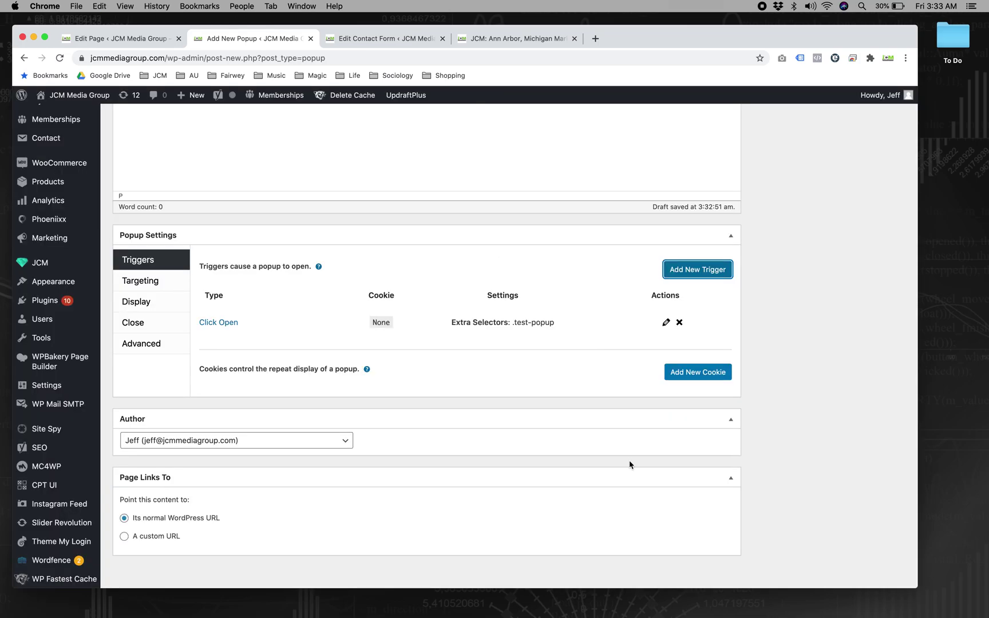
scroll(629, 464, up, 1)
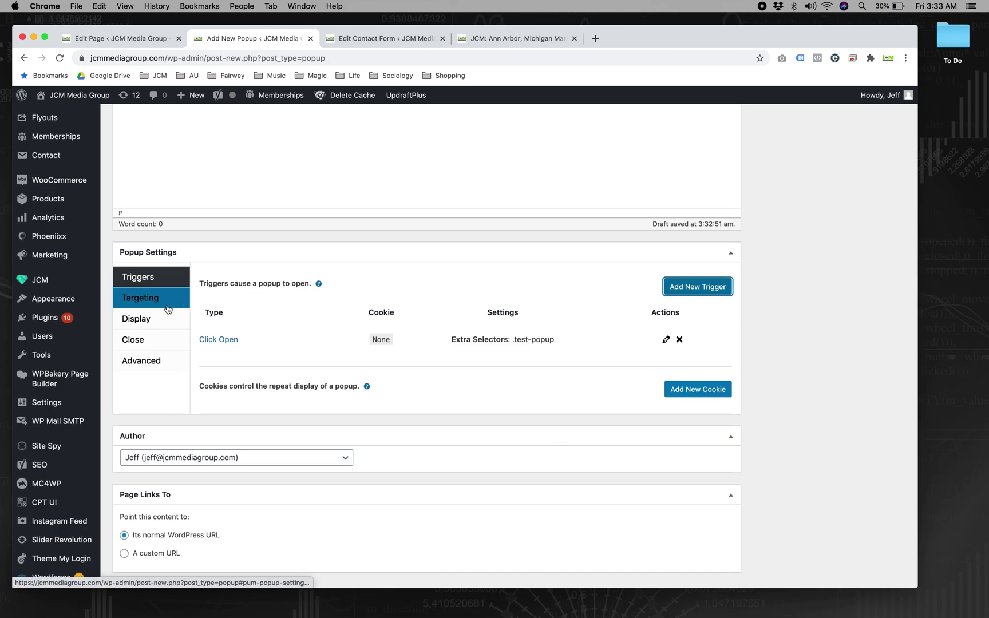
Step: Show Targeting, leaving no condition chosen and tablet and mobile devices enabled
click(160, 302)
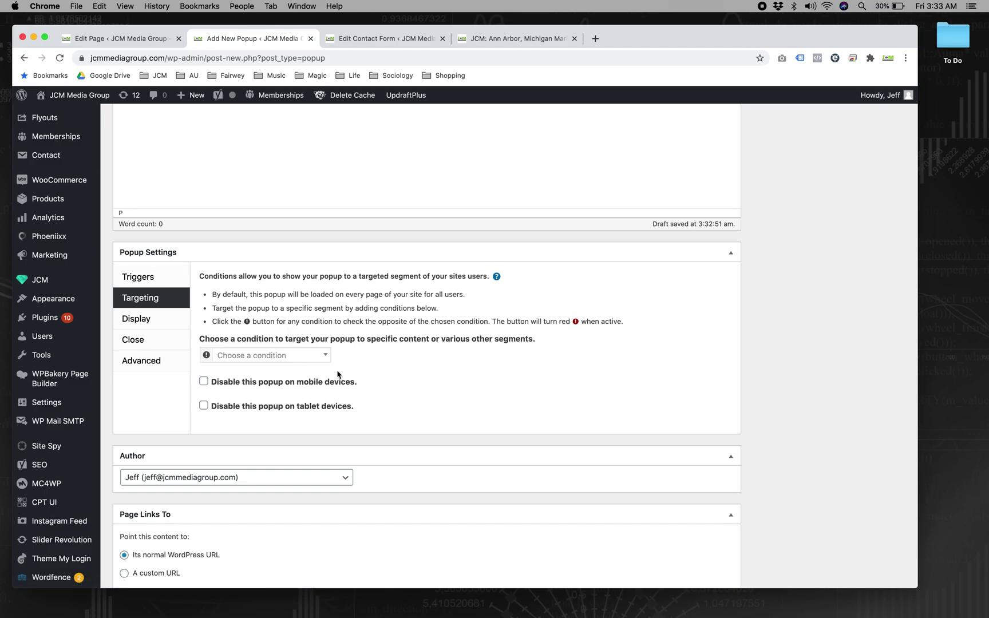
click(320, 361)
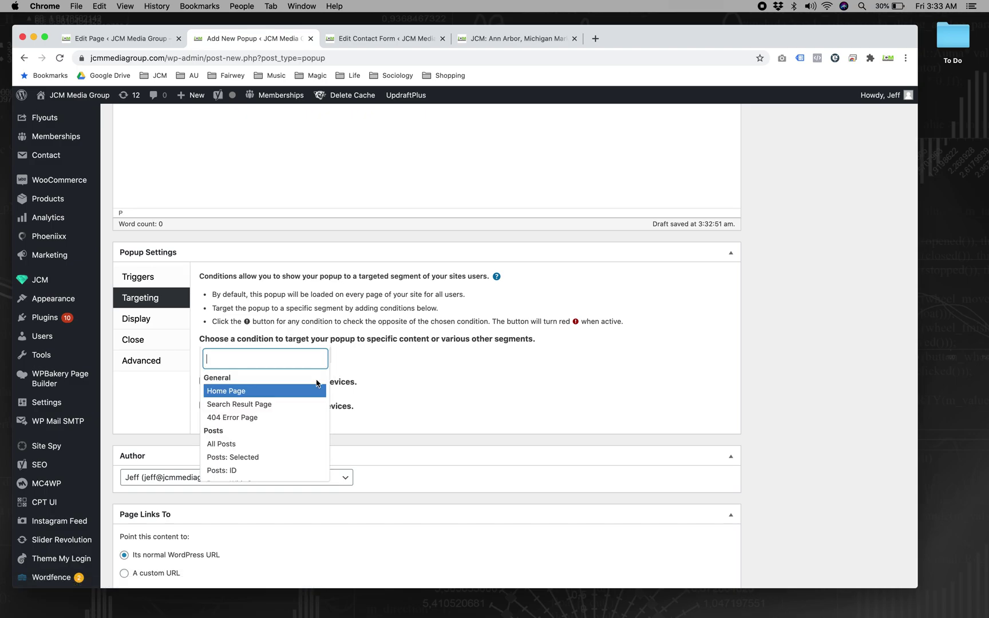
scroll(309, 424, down, 15)
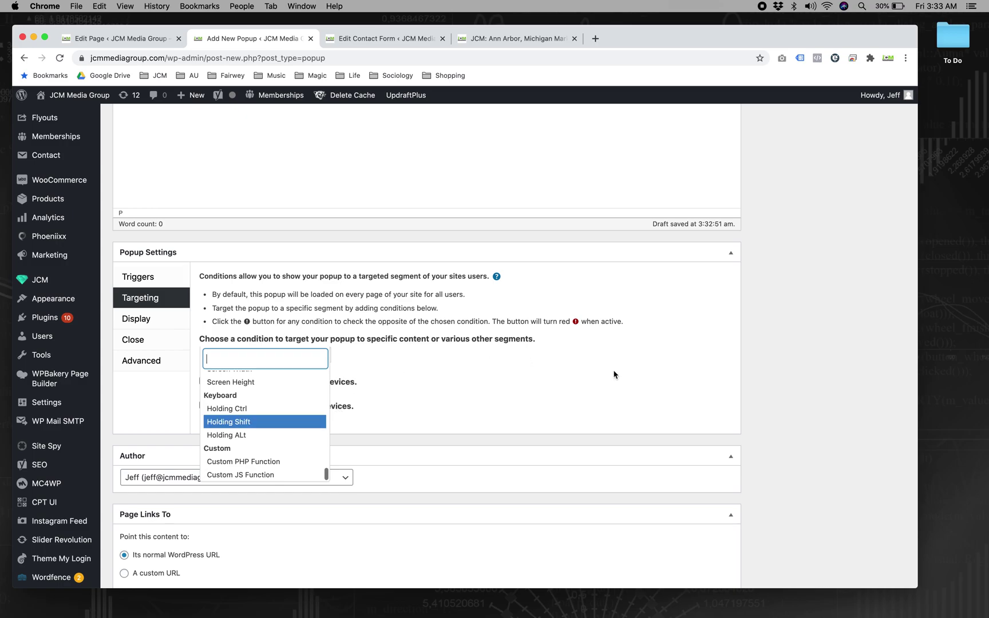
click(676, 404)
click(265, 404)
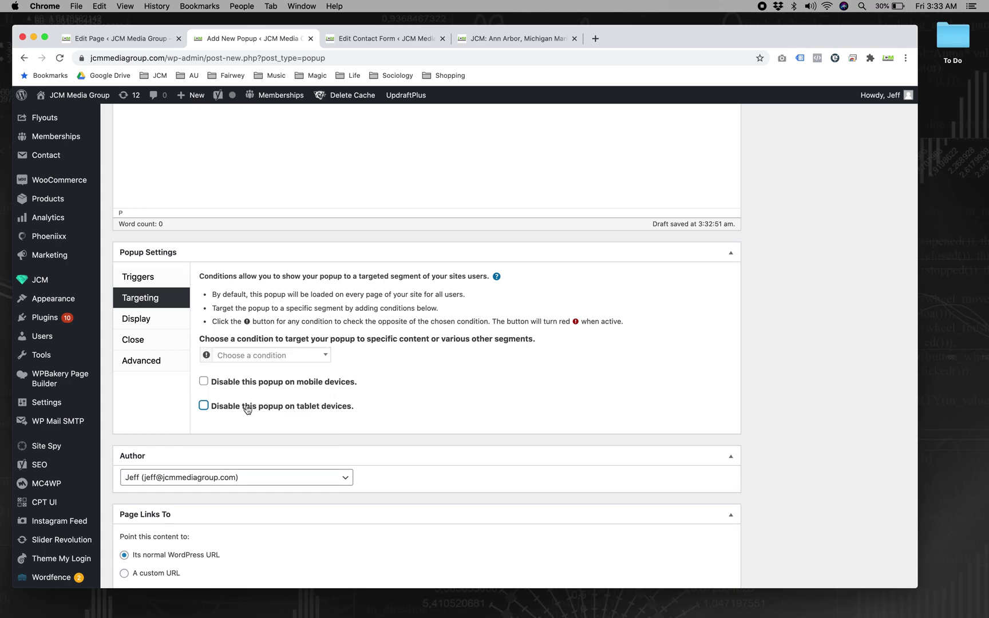
Step: Open the popup's Display appearance settings and keep the Default Theme
click(182, 321)
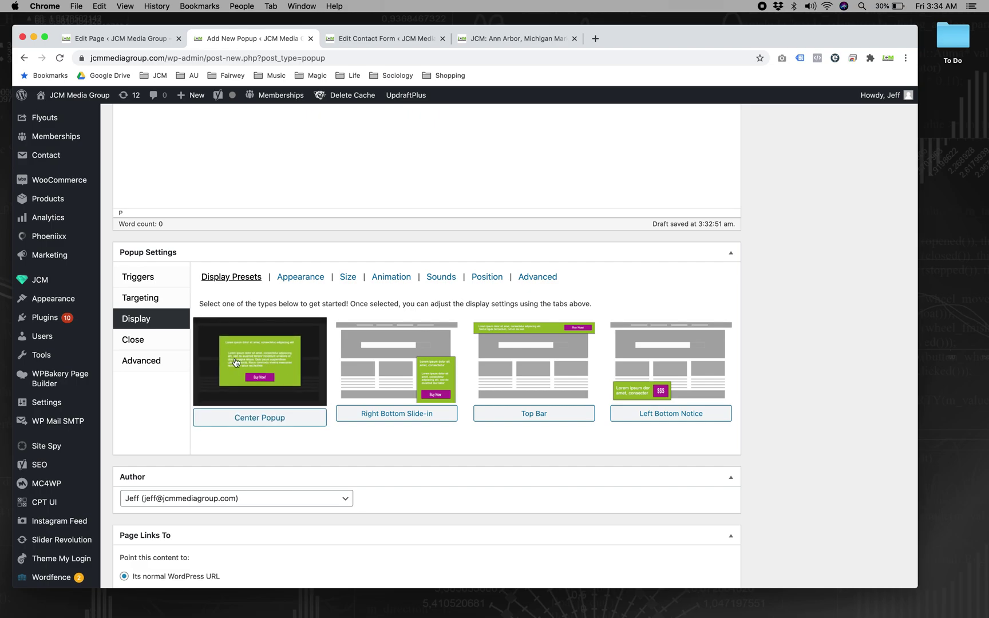
click(293, 278)
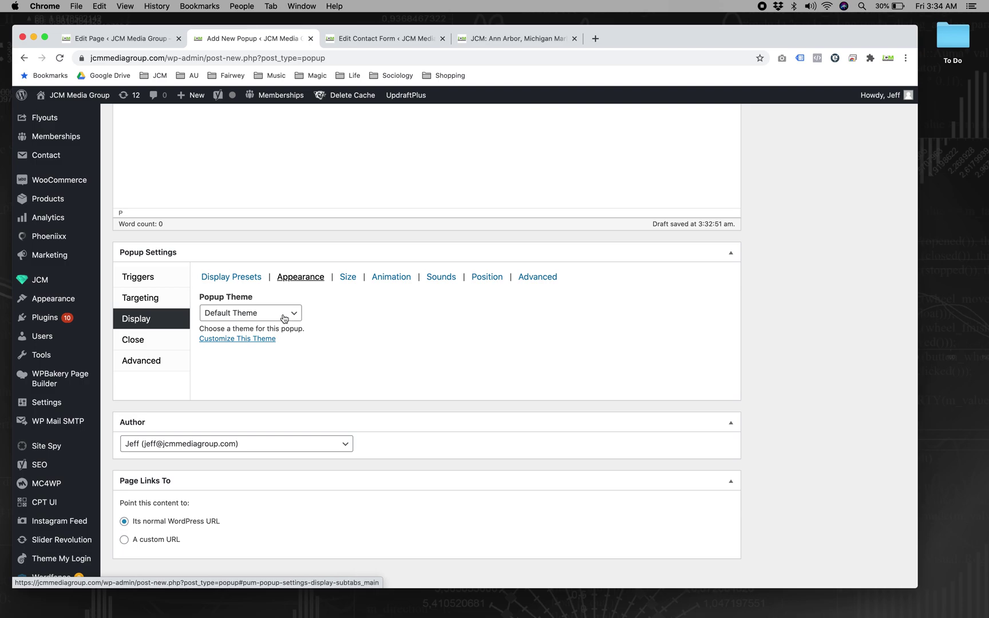
click(288, 316)
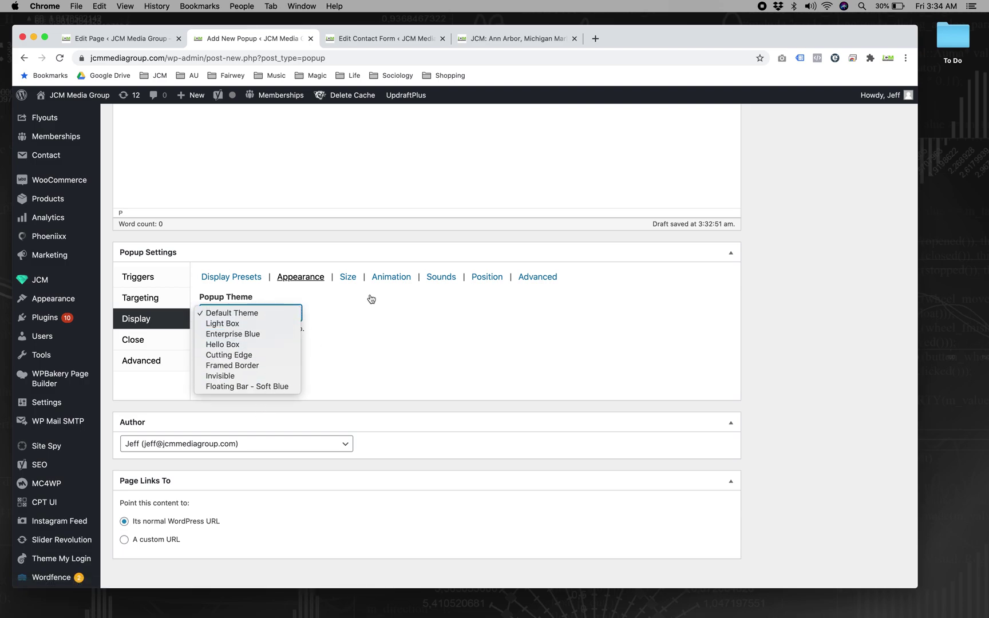
click(770, 276)
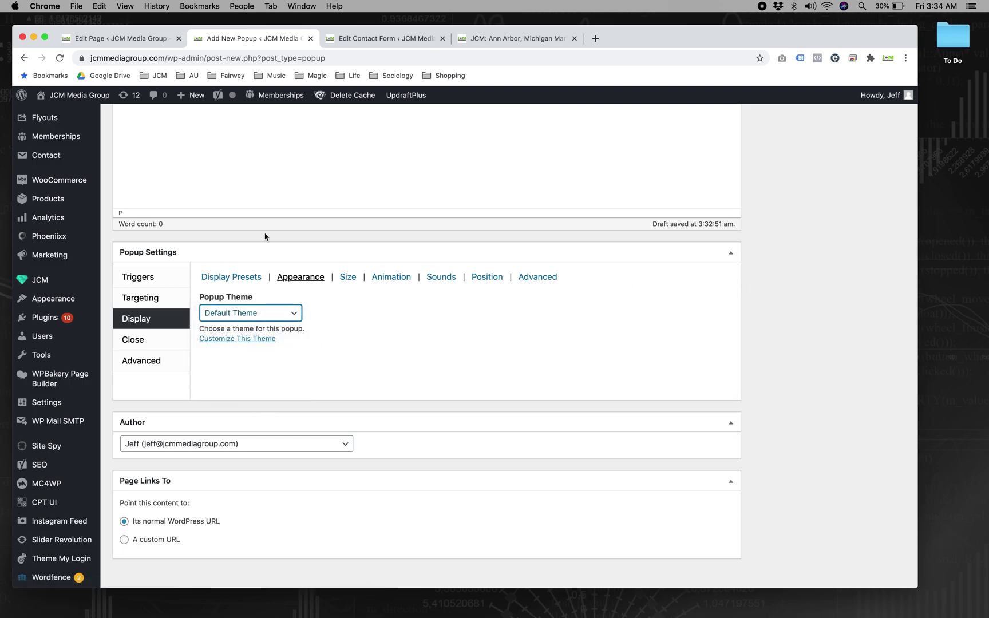
Step: Review the size, animation, sound, position and advanced display options, then the Close settings
click(357, 276)
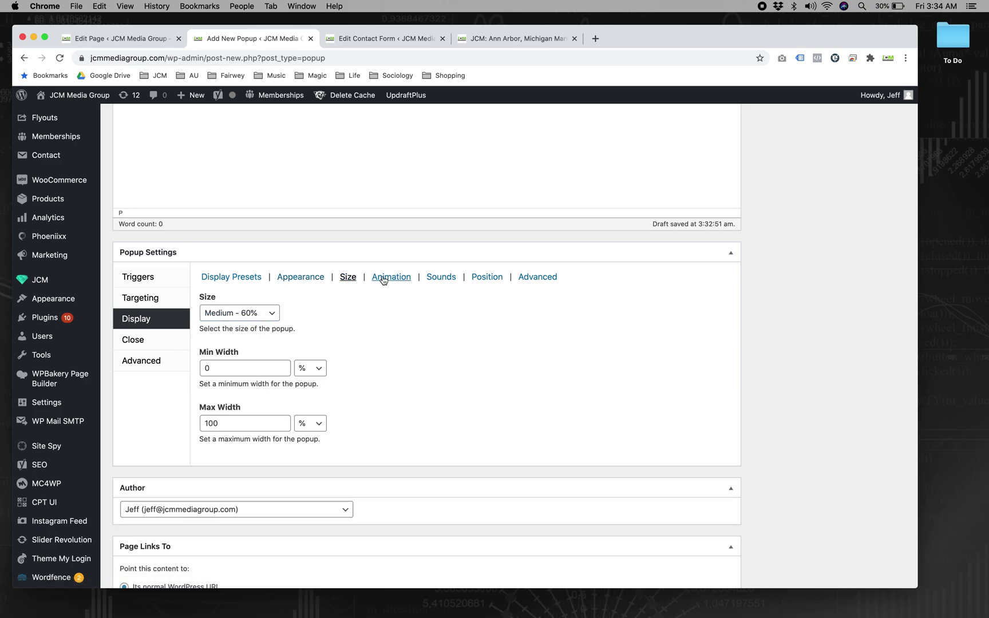
click(384, 279)
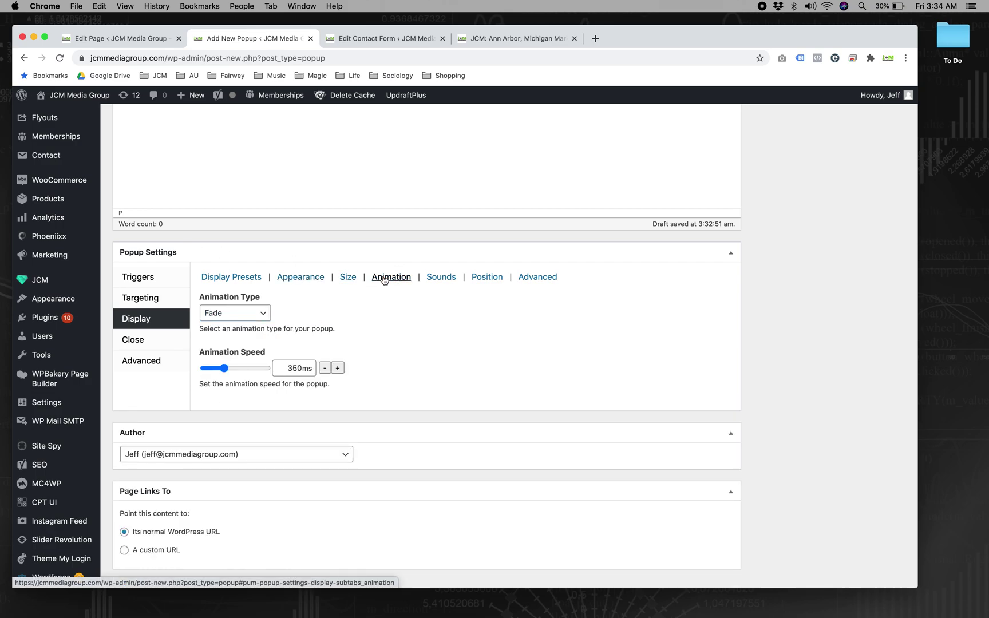
click(454, 278)
click(486, 278)
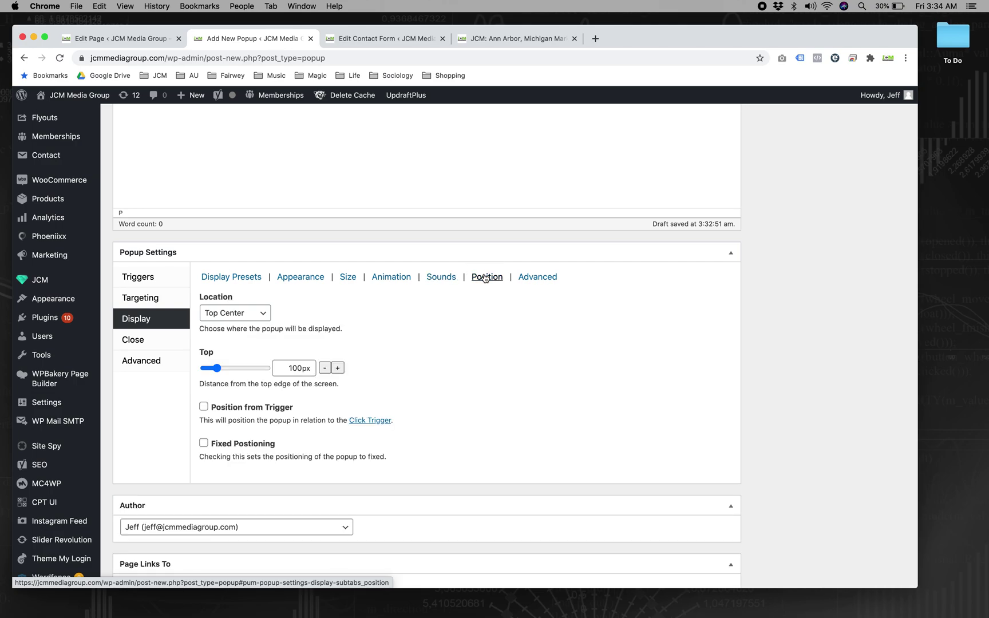
click(553, 278)
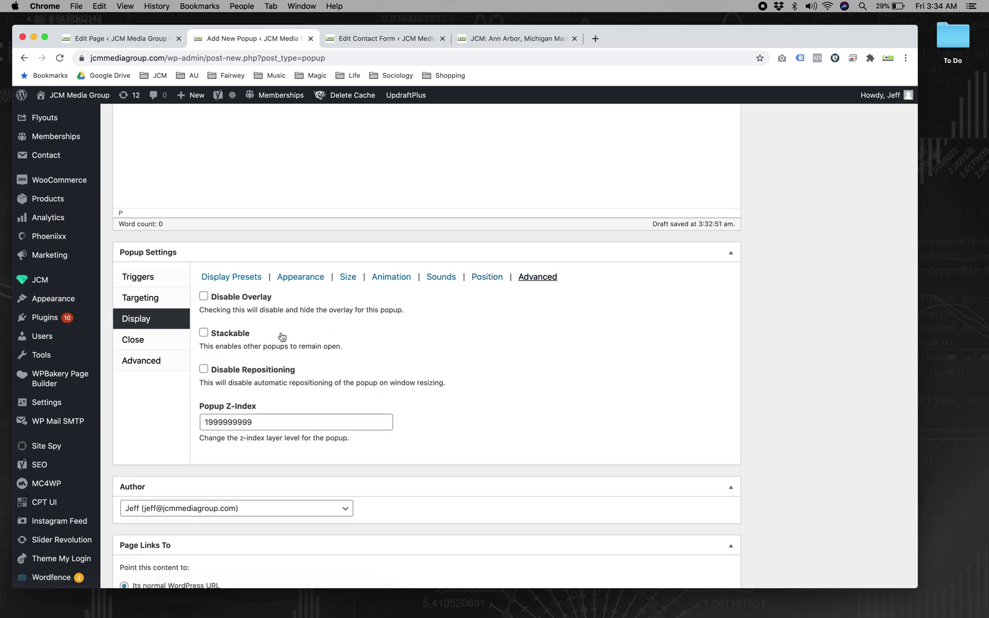
click(149, 339)
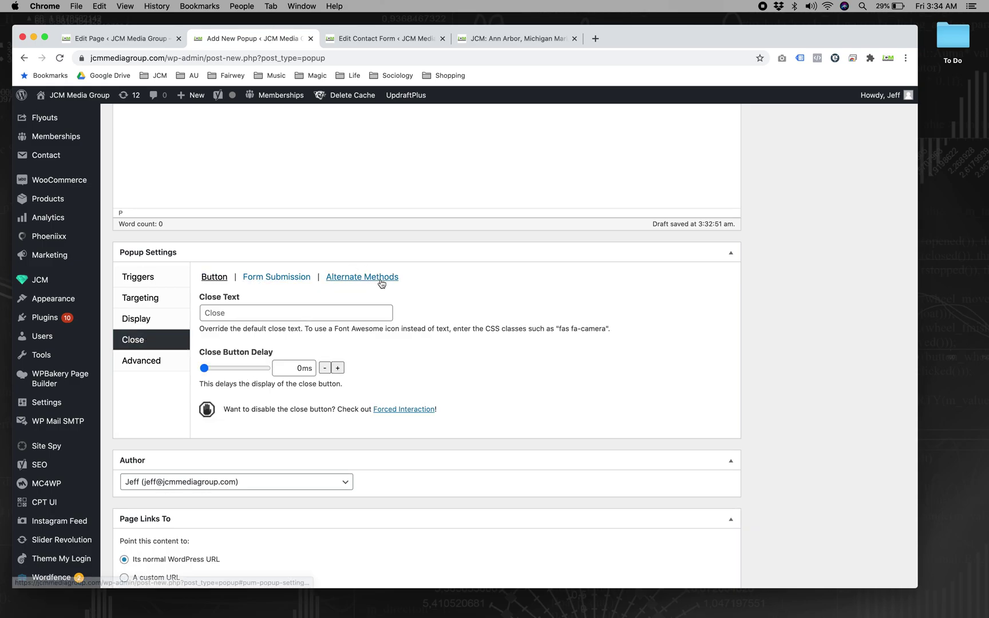
Step: Enable Close on Form Submission and keep closing on overlay click turned on
click(309, 279)
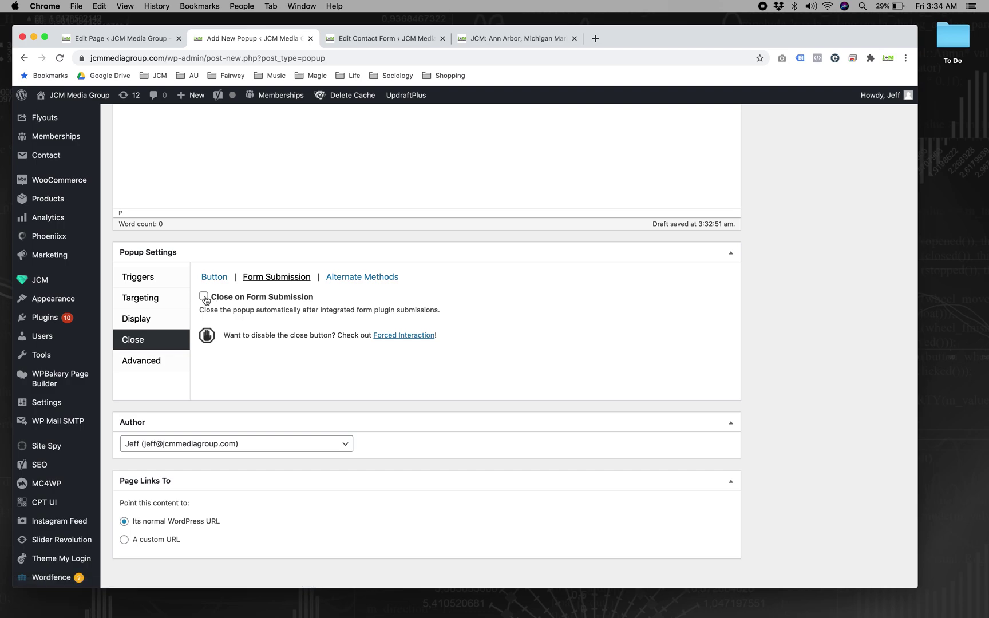
click(205, 297)
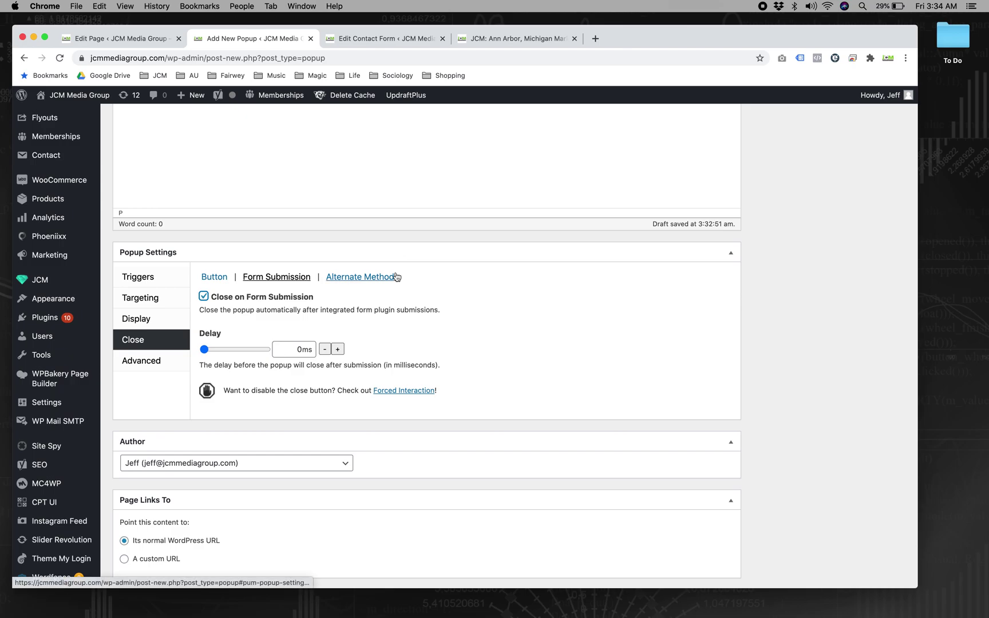
click(344, 281)
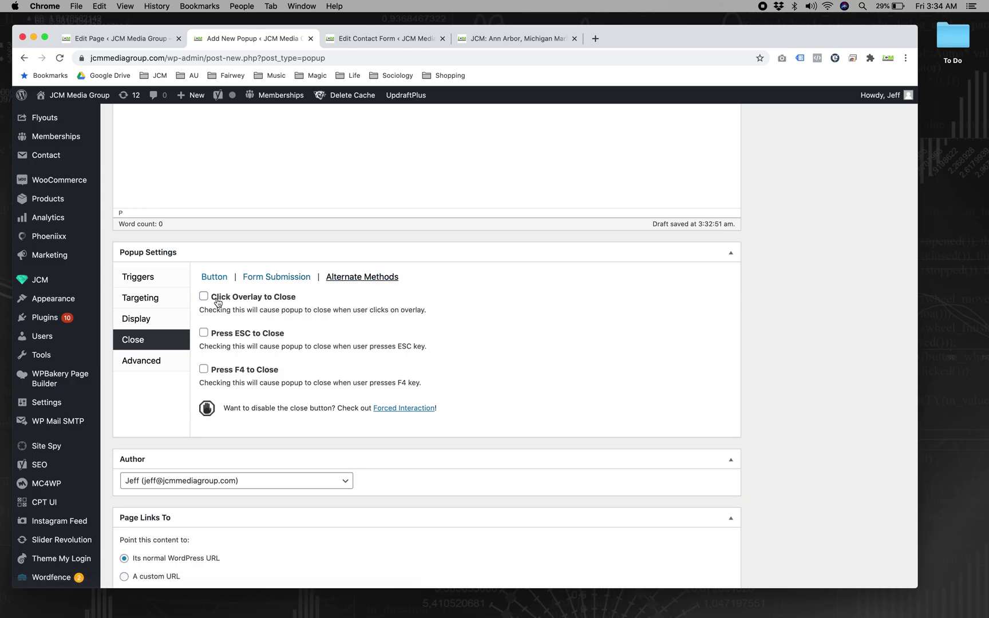
click(217, 302)
click(224, 305)
click(224, 304)
click(181, 366)
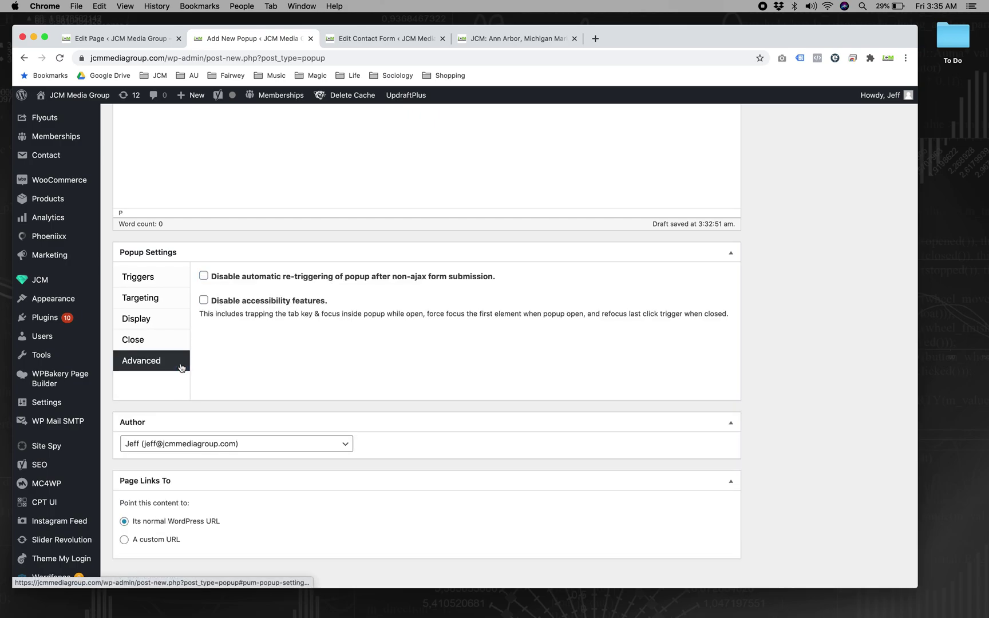
Step: Check the Test popup's open triggers and publish the popup
click(169, 278)
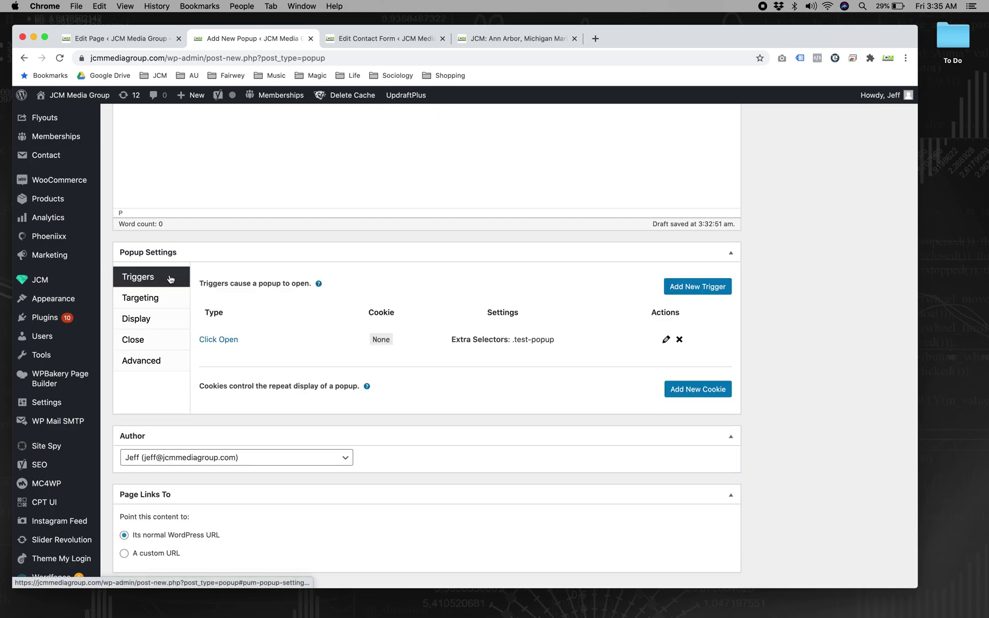
scroll(580, 353, up, 10)
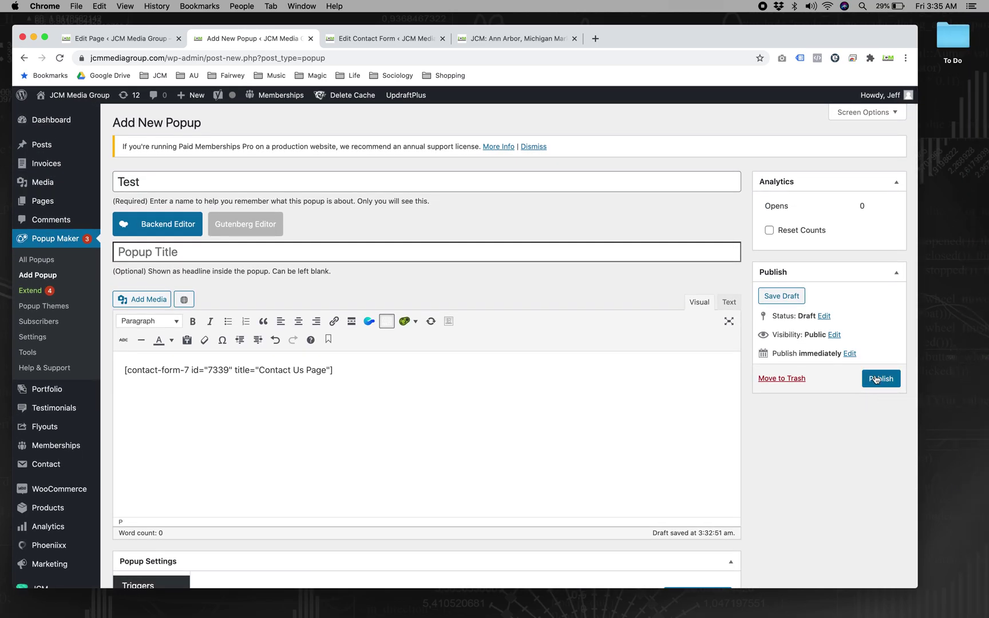
click(875, 379)
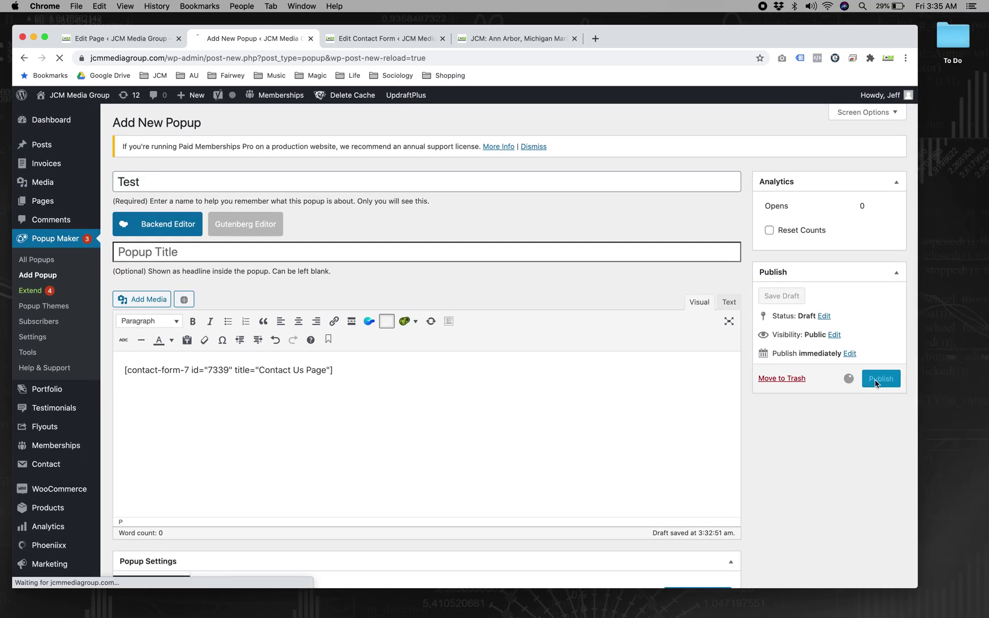
Step: Give the Click Me button the extra class 'test-popup', save it, and preview the page
click(151, 45)
scroll(409, 424, down, 5)
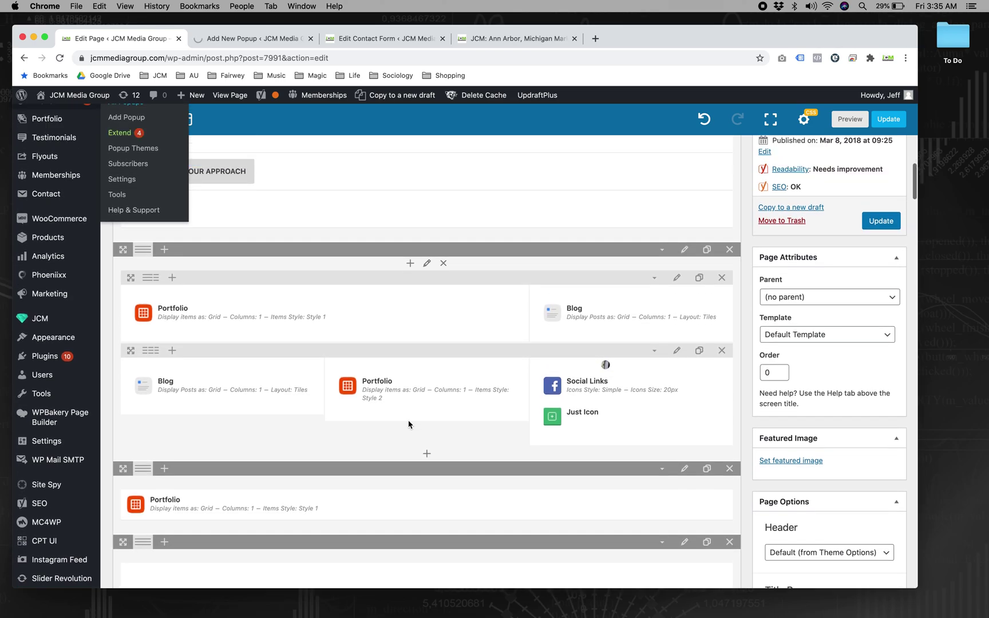
scroll(408, 424, up, 6)
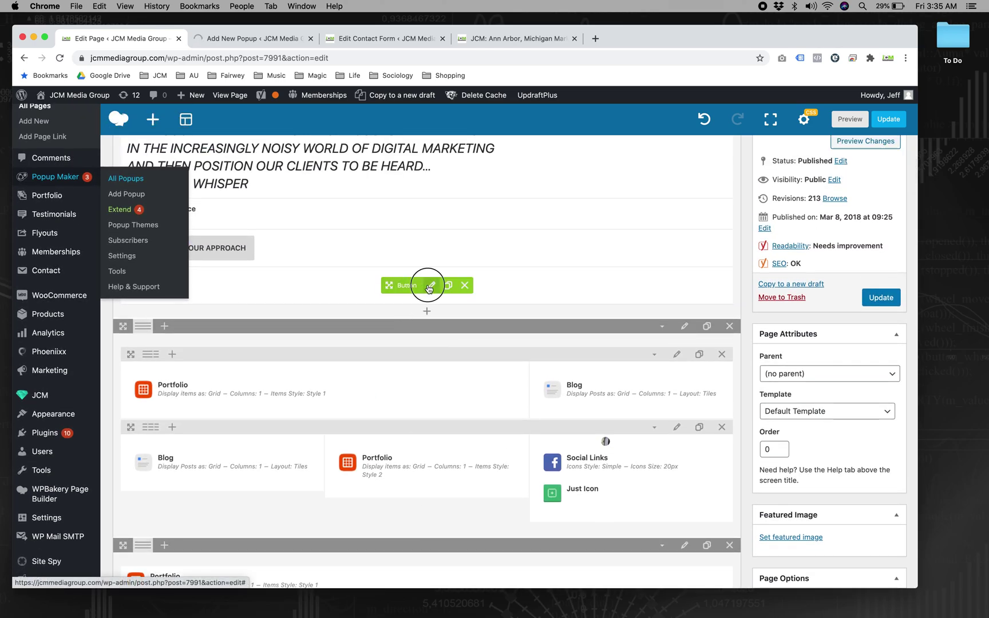
click(430, 286)
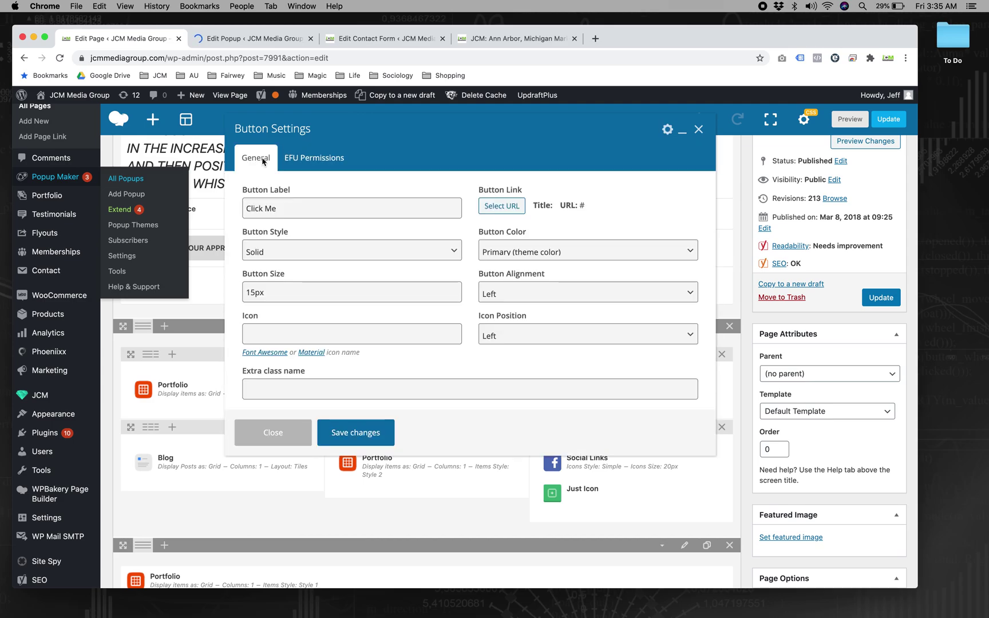
click(329, 395)
text(test-popup)
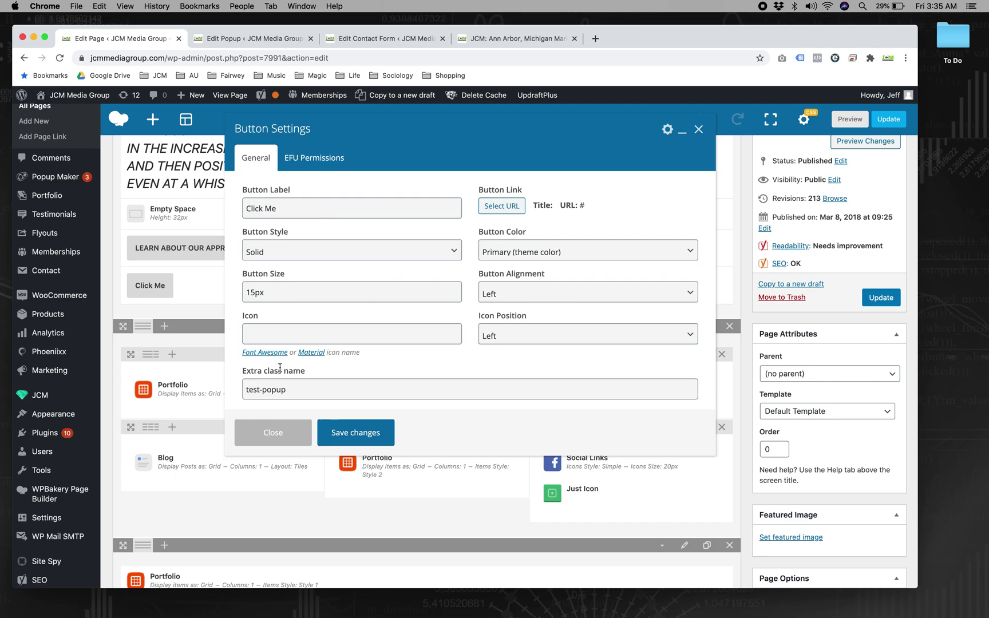
click(308, 391)
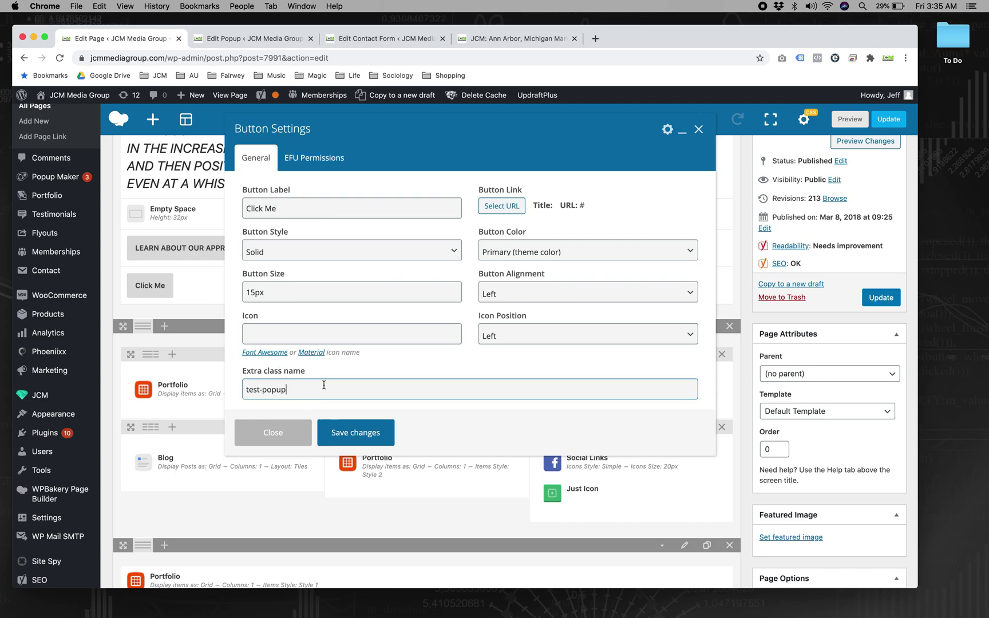
click(379, 433)
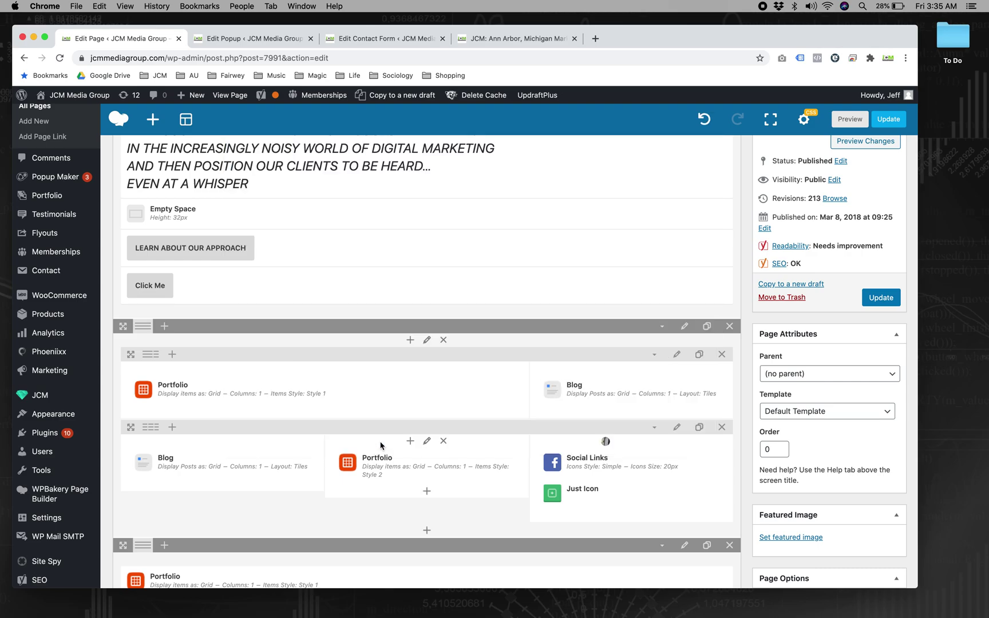
click(847, 121)
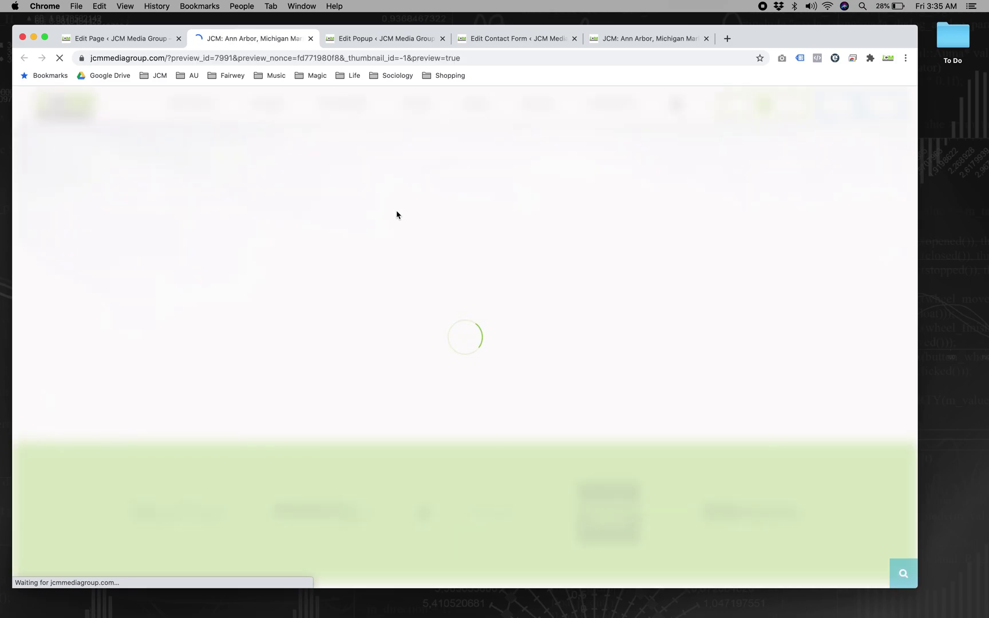
Step: In the Home page preview, click CLICK ME and verify the contact form popup appears
scroll(396, 215, down, 10)
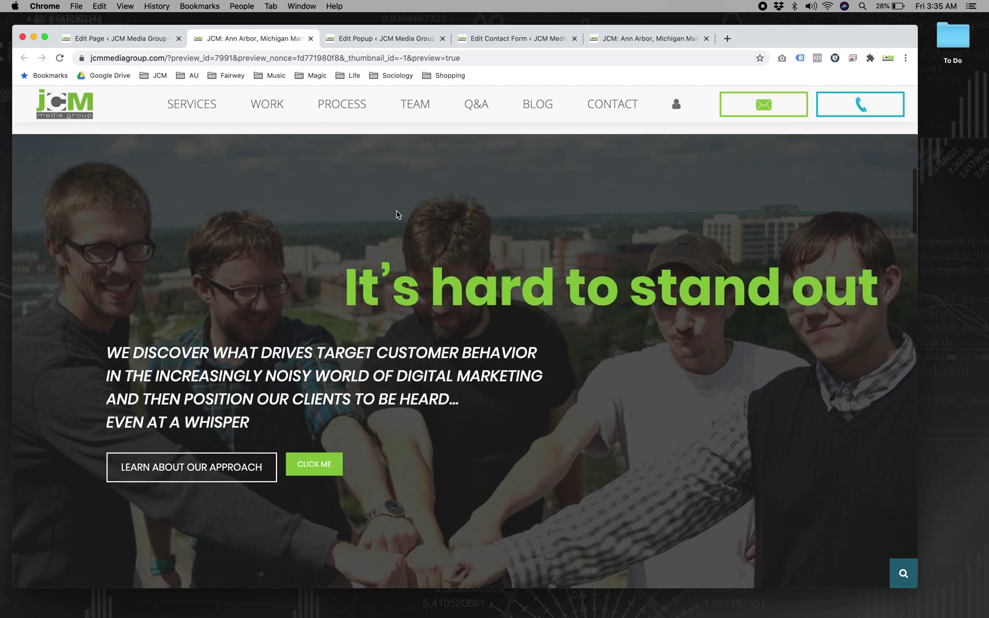
click(321, 460)
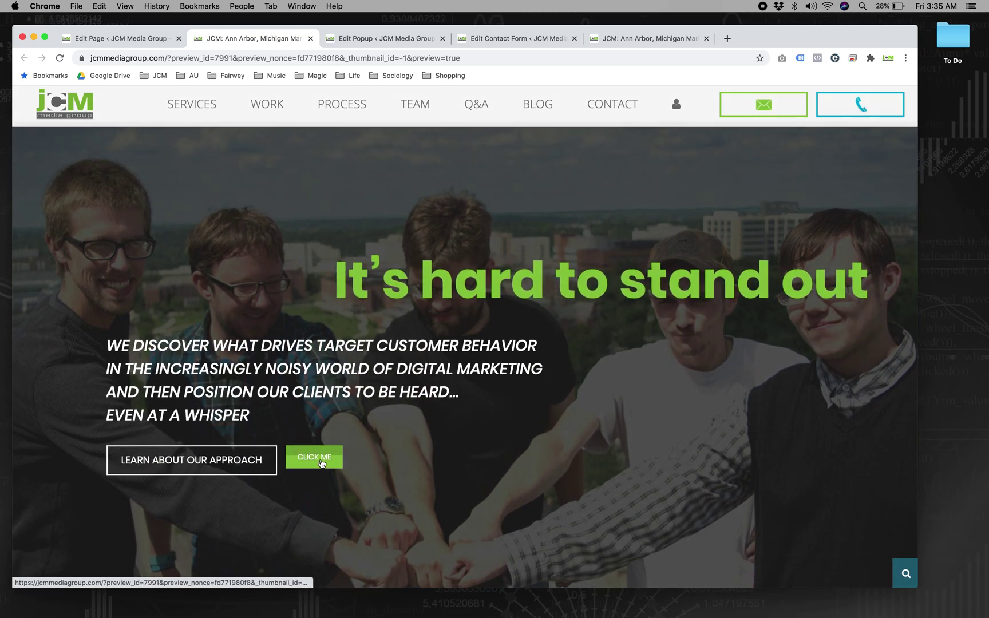
scroll(321, 464, up, 1)
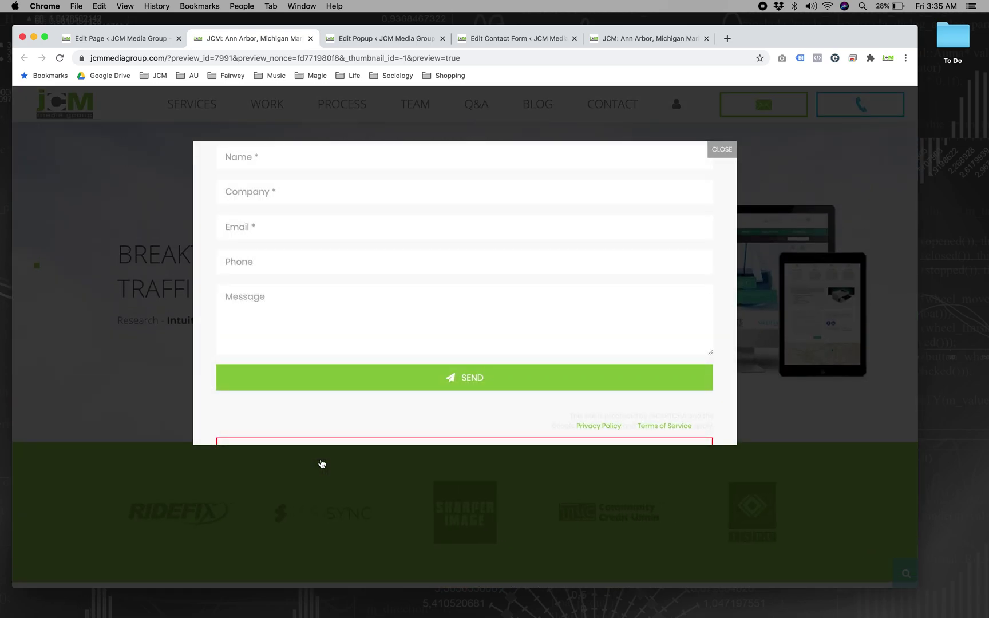
scroll(349, 408, down, 1)
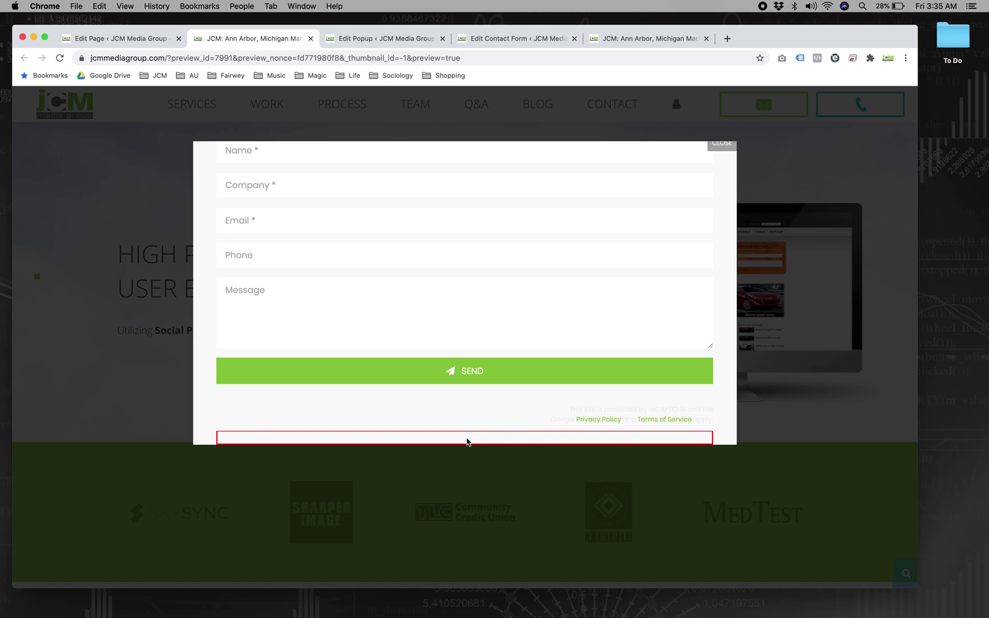
scroll(467, 441, up, 1)
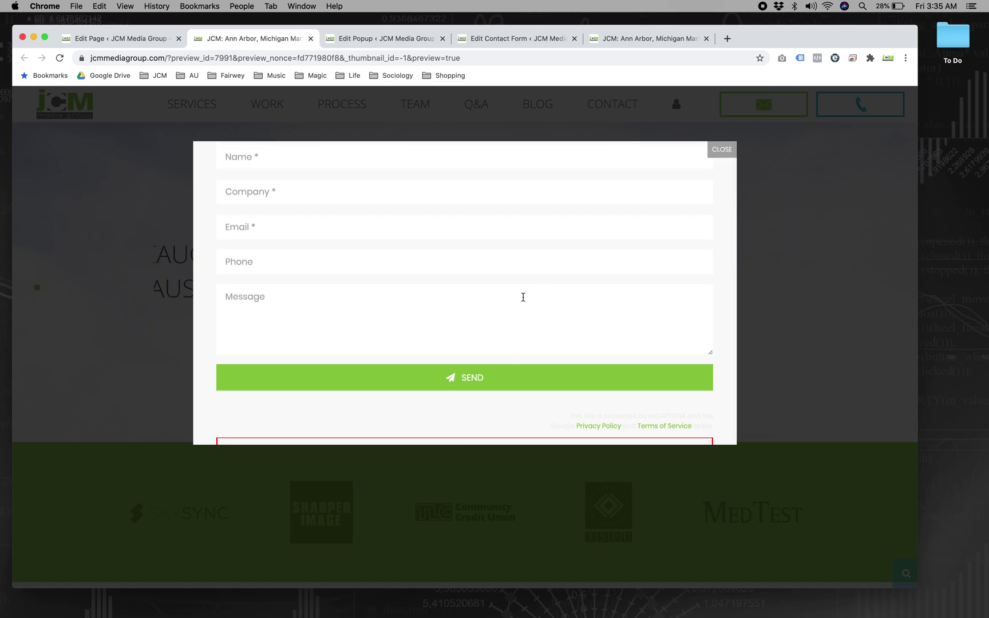
scroll(478, 367, down, 1)
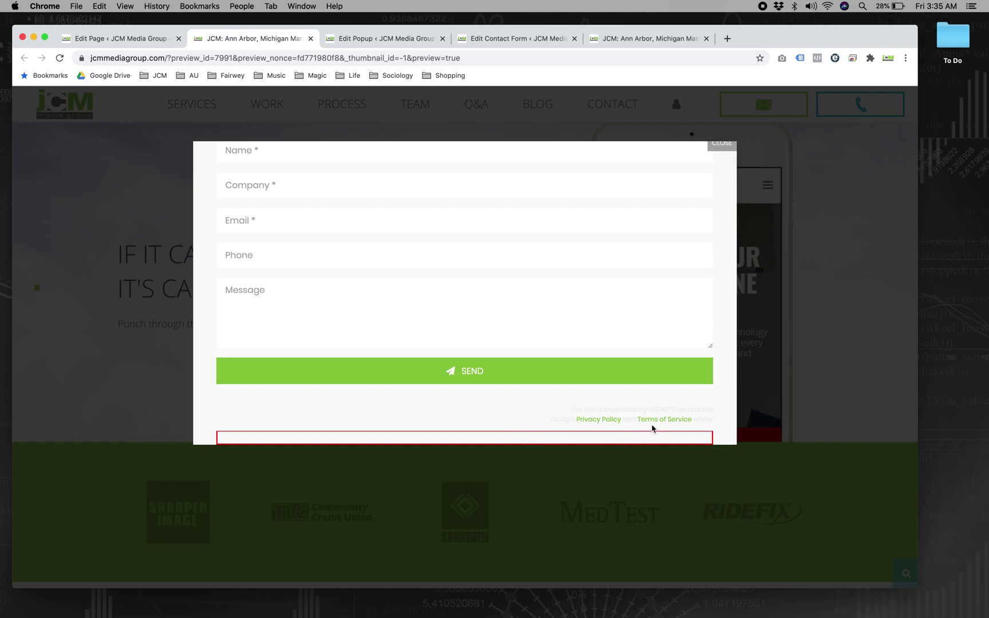
scroll(509, 426, up, 1)
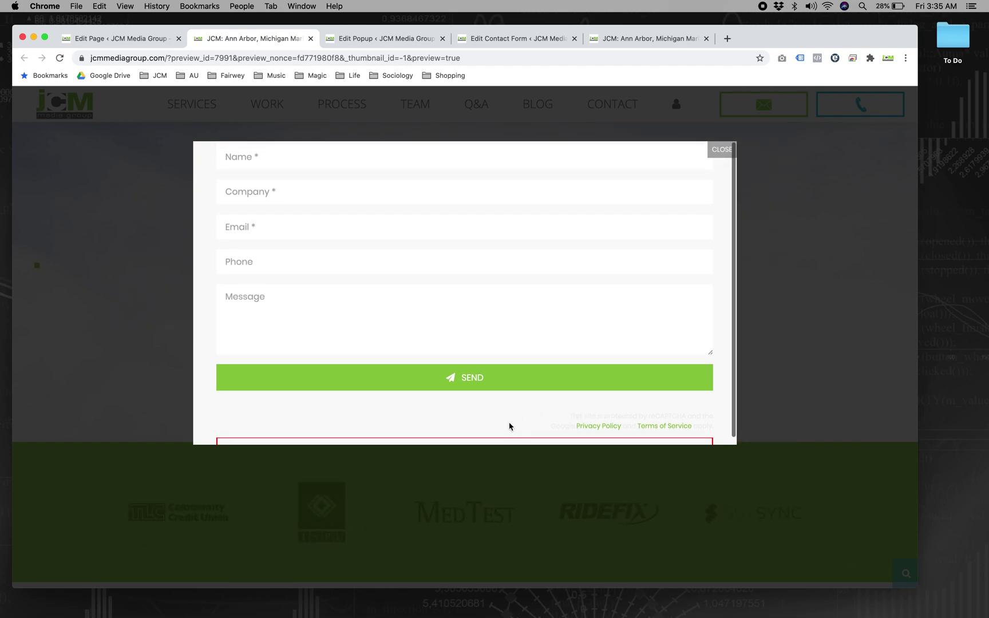
scroll(510, 426, down, 1)
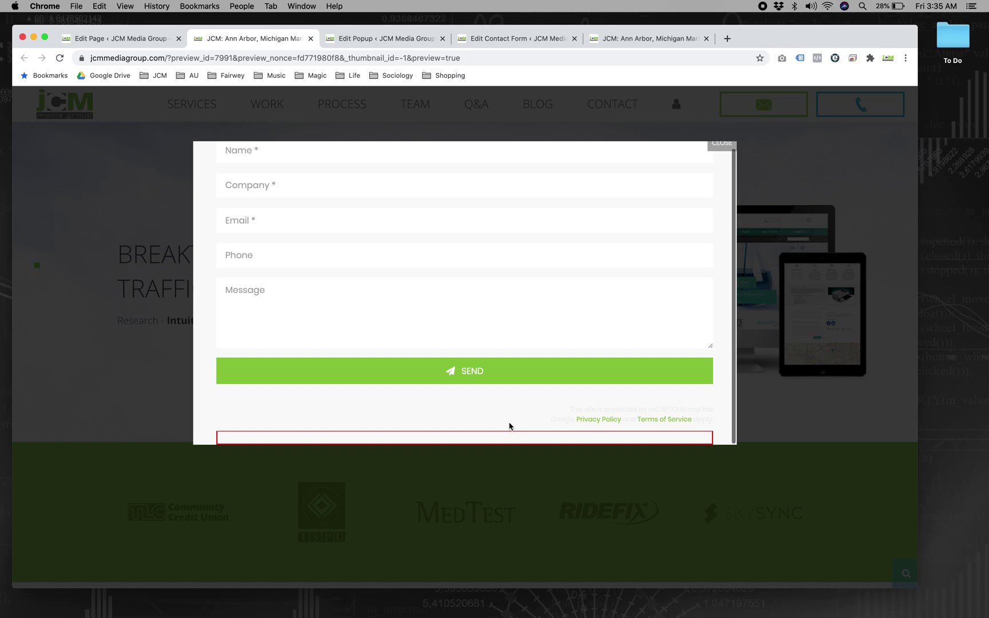
scroll(509, 427, up, 1)
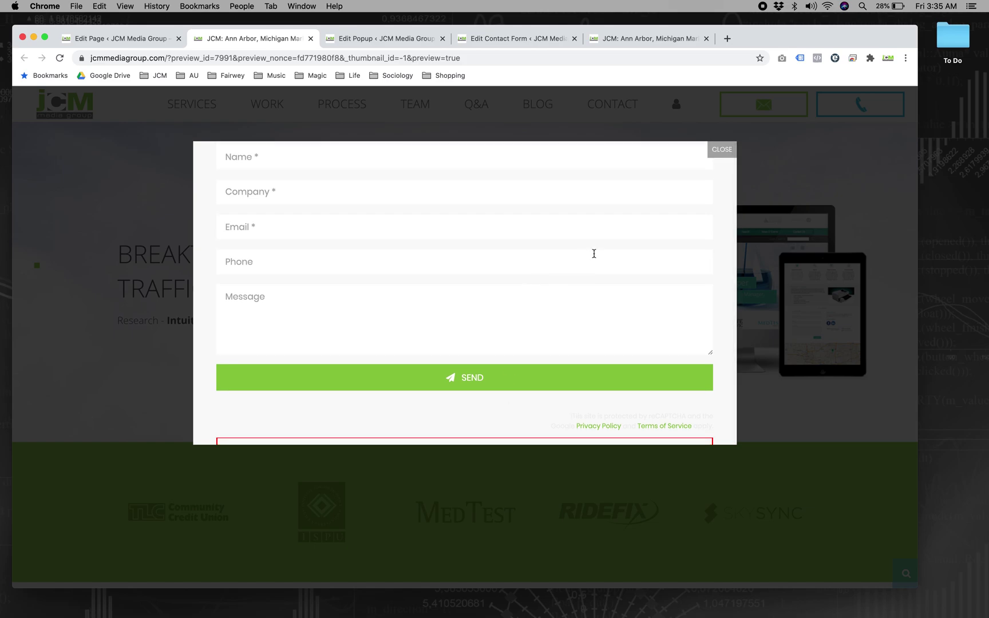
scroll(594, 254, down, 1)
scroll(594, 253, up, 1)
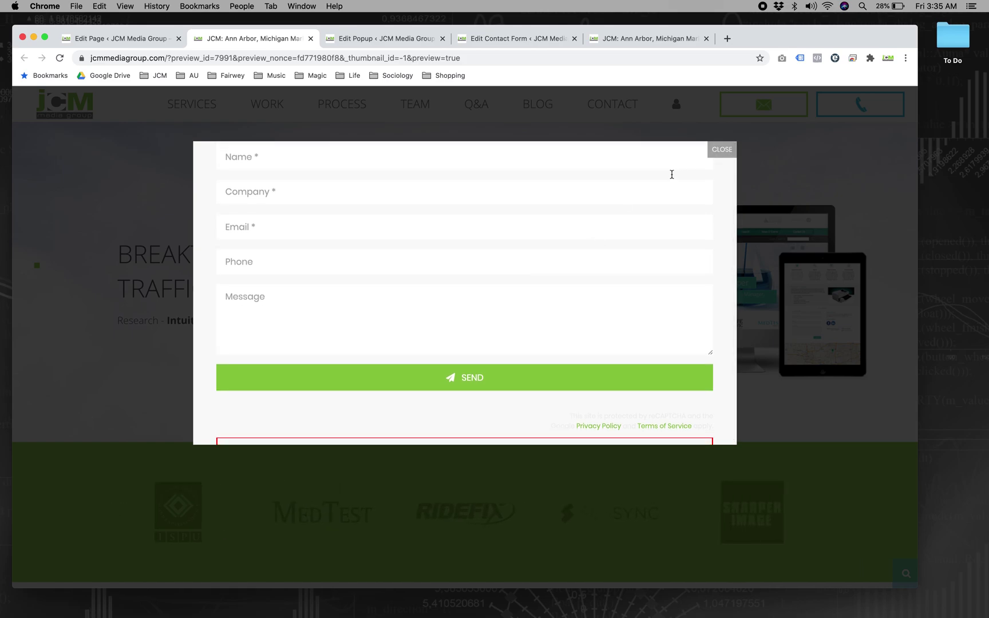